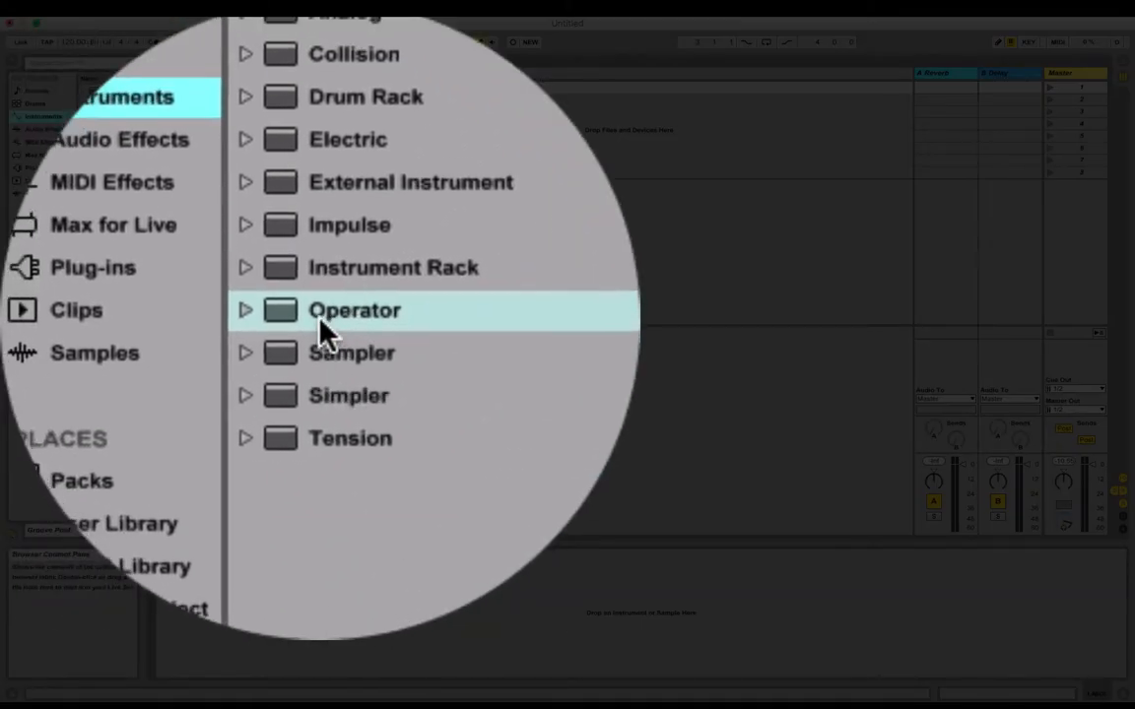
Load the Operator instrument onto a track and choose the Sine waveform for oscillator A
left_click(322, 323)
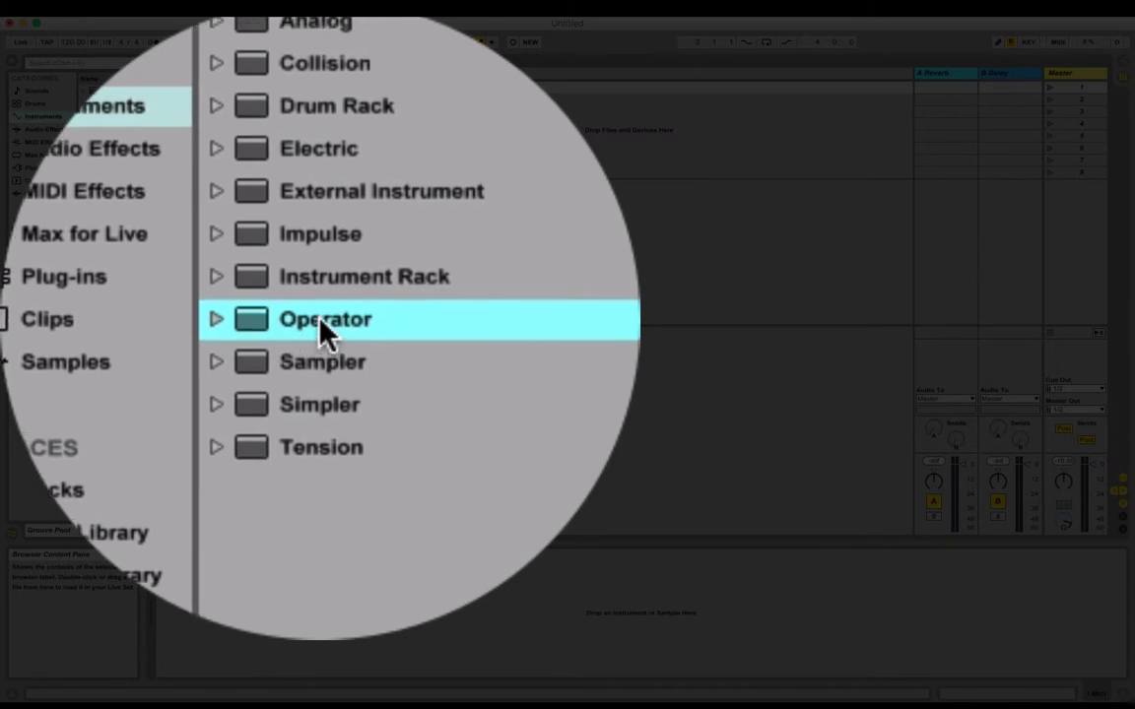
left_click_drag(325, 330, 307, 77)
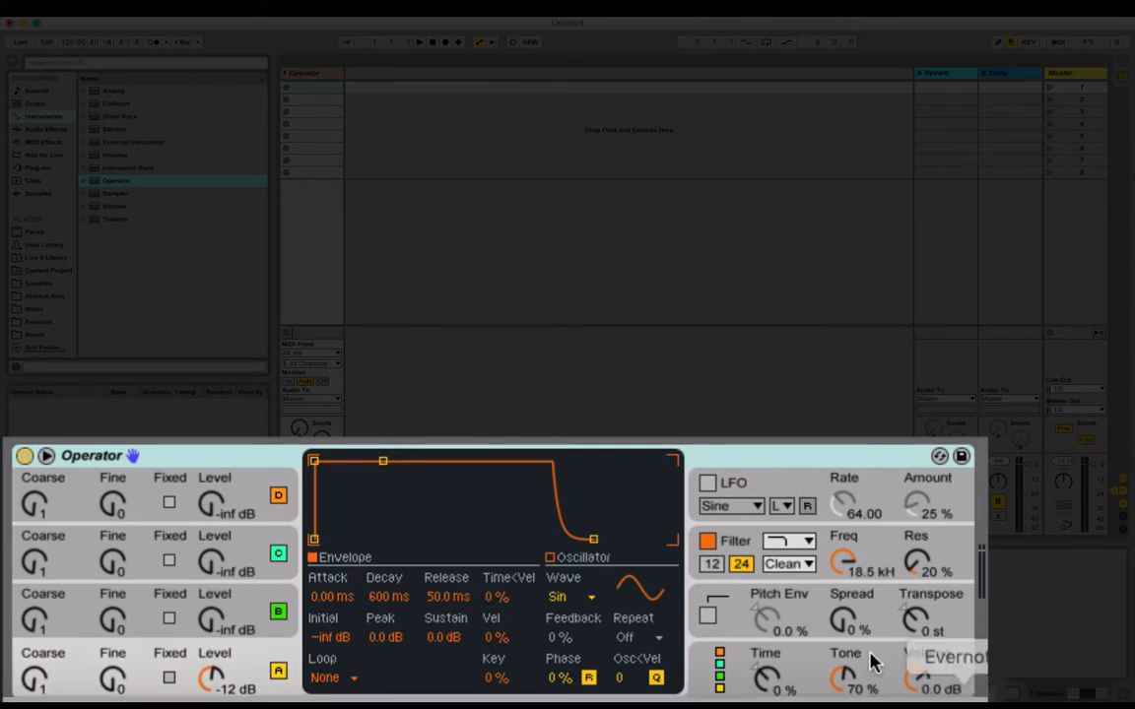
left_click(238, 663)
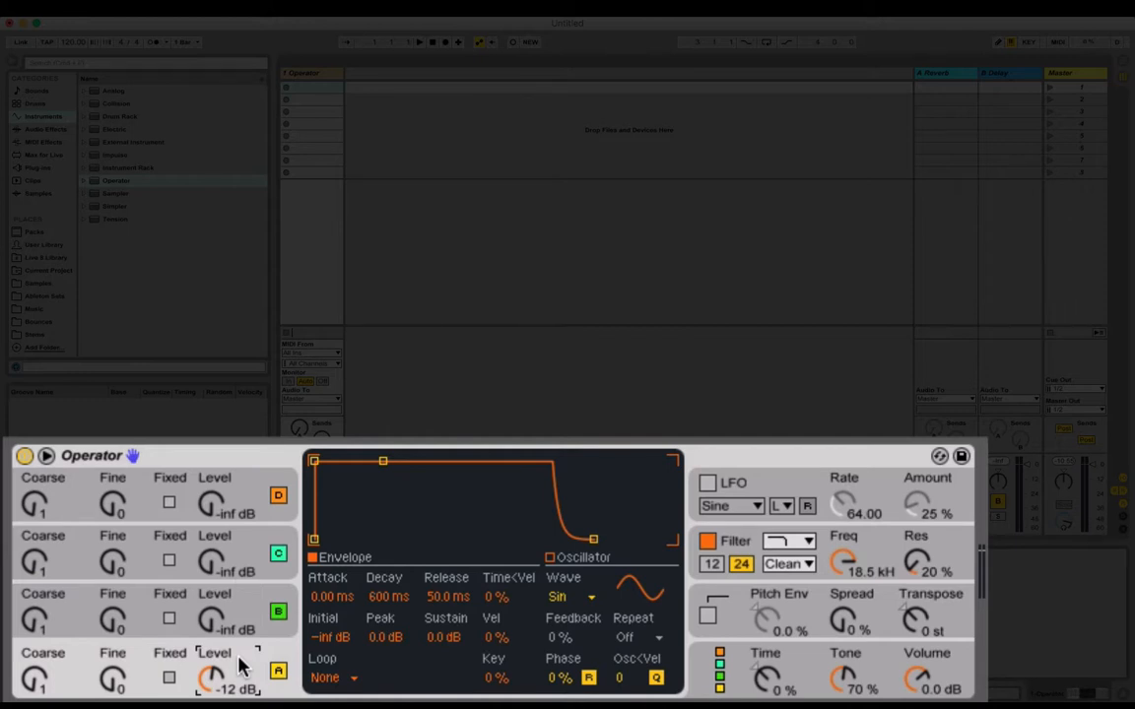
left_click(581, 603)
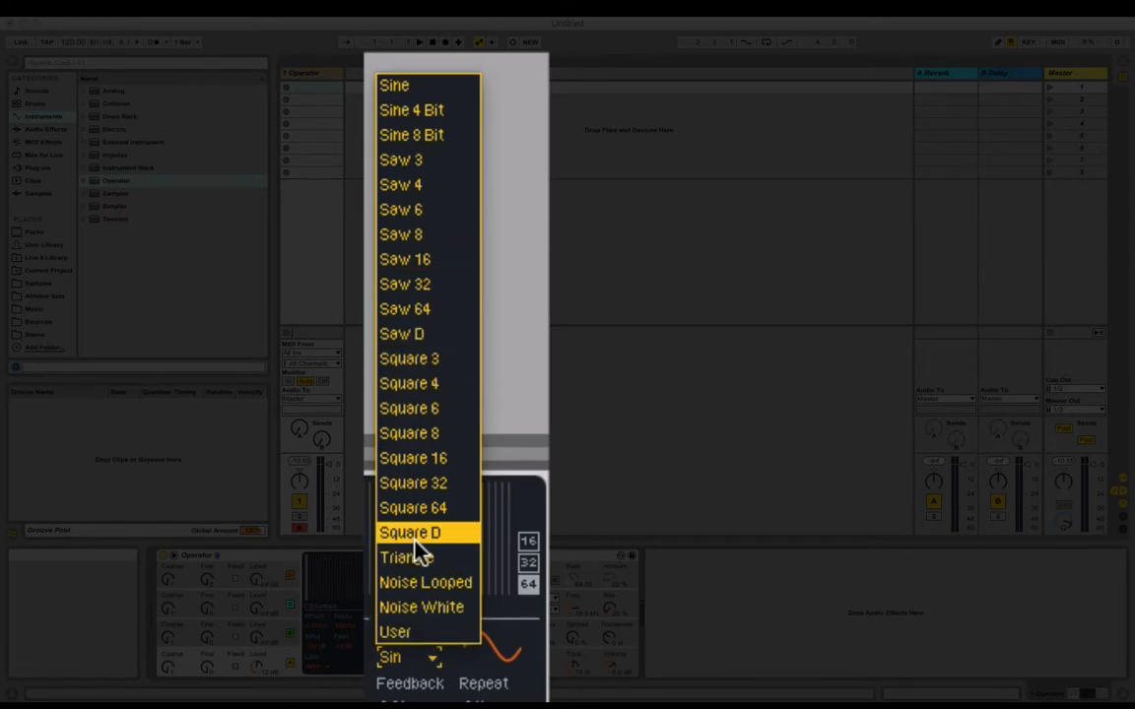
left_click(440, 91)
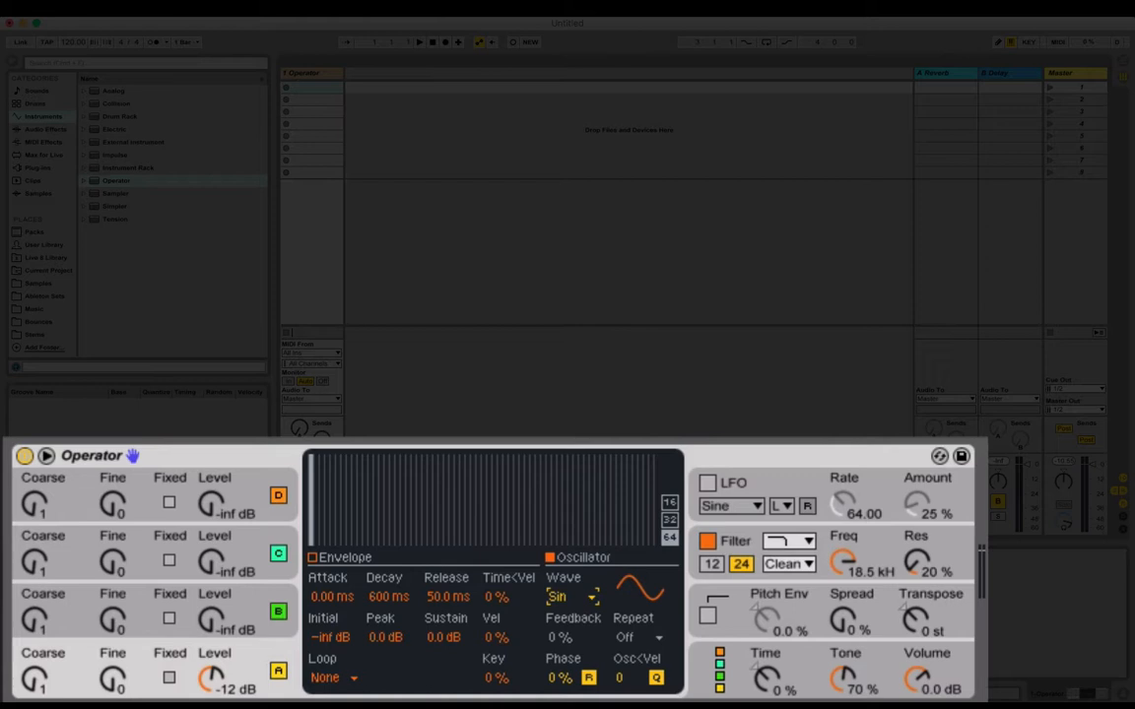
Switch oscillator A to fixed frequency and set it to 60 Hz
left_click(169, 679)
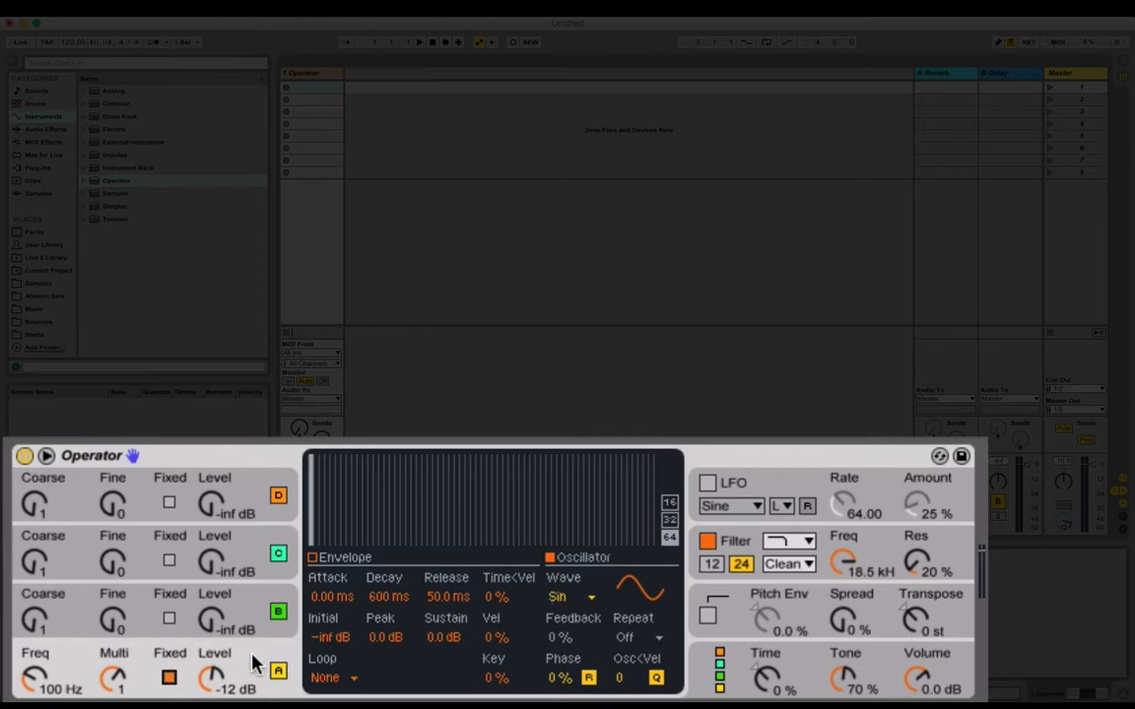
left_click(34, 675)
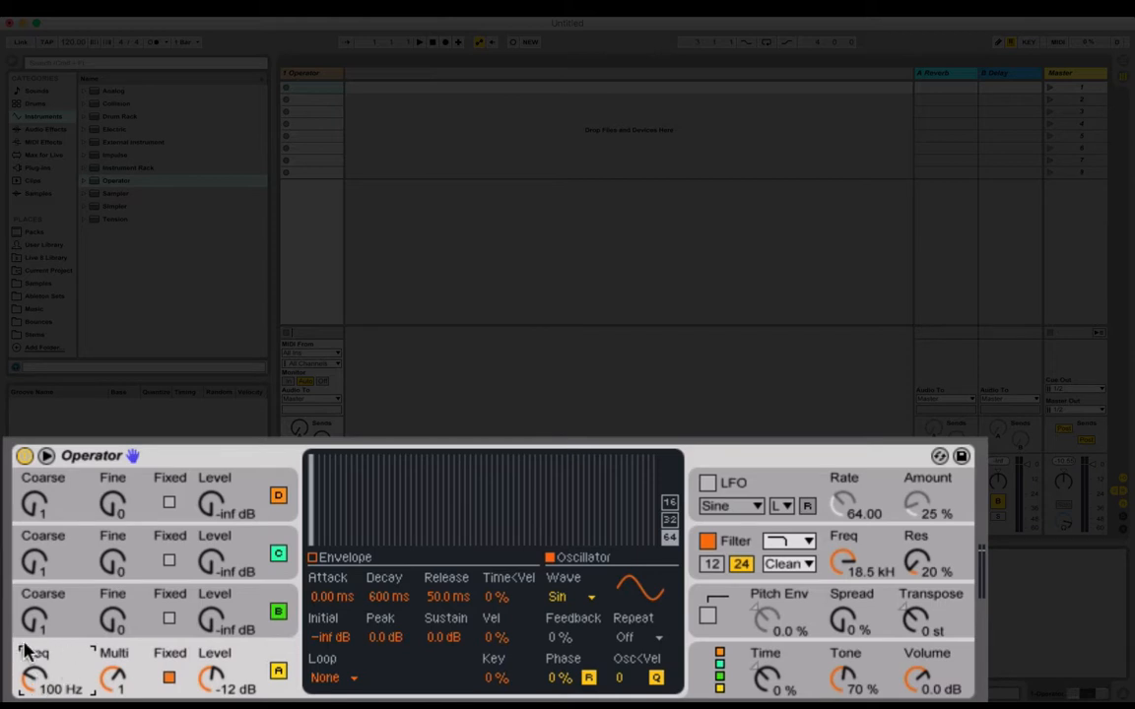
left_click(24, 649)
left_click(57, 653)
type("4")
key("Return")
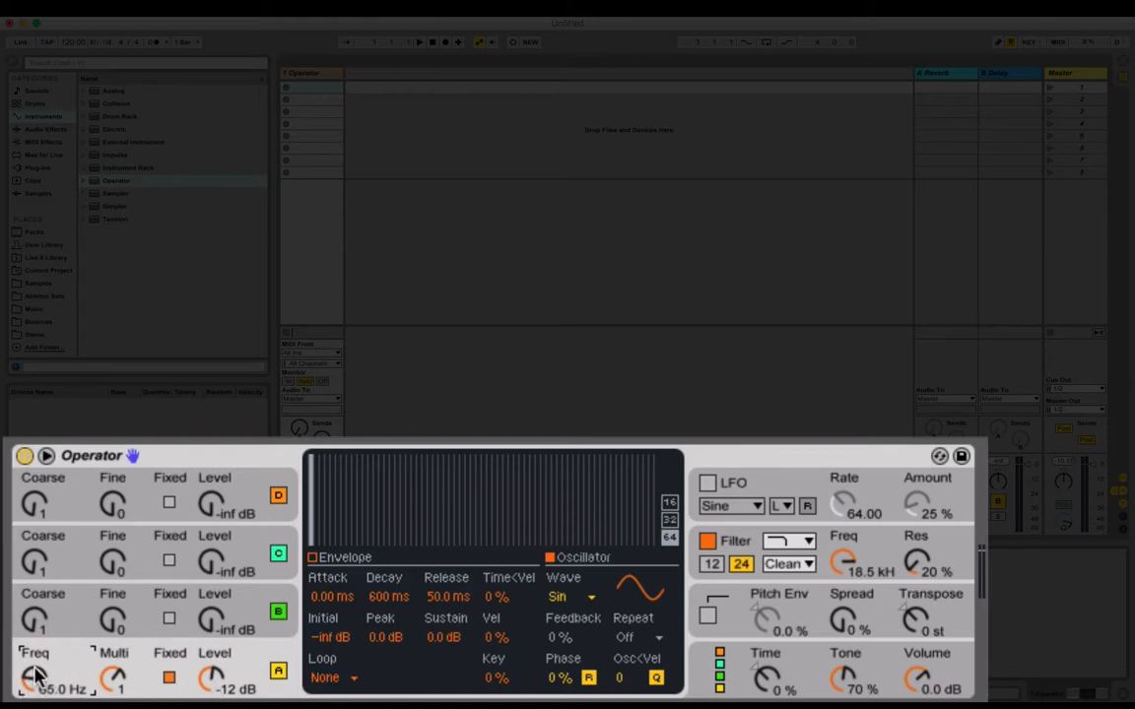
type("5")
key("Return")
Compare the envelope display with the oscillator display for oscillator A
left_click(347, 557)
left_click(581, 563)
left_click(347, 559)
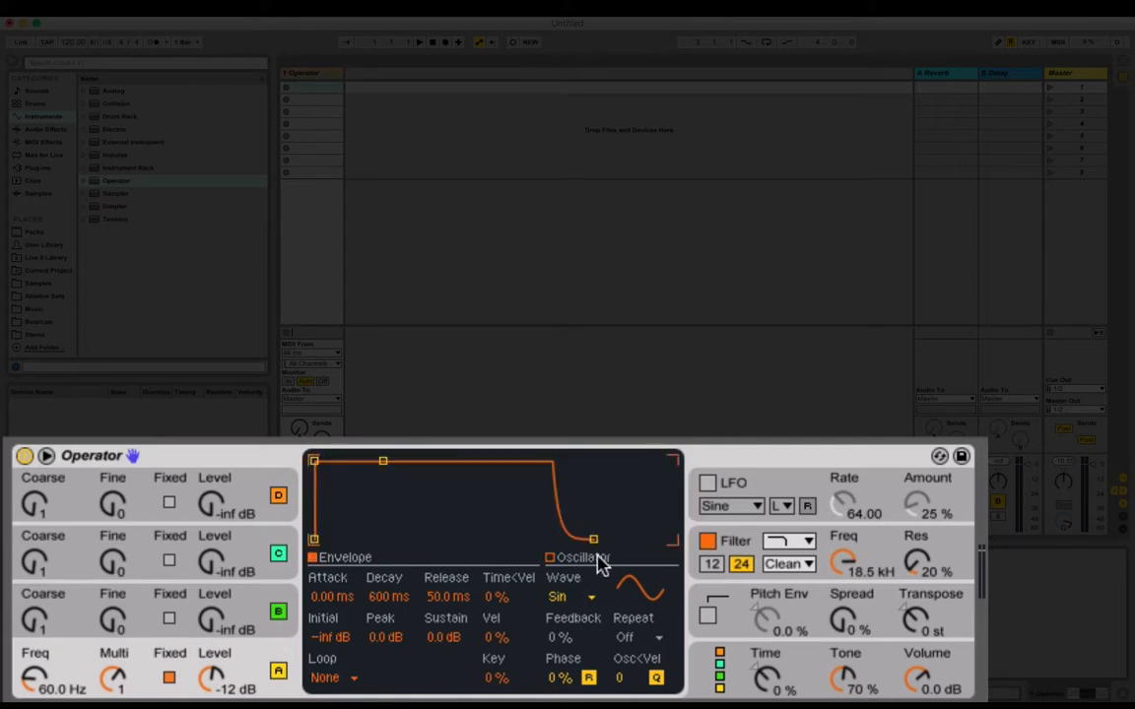
left_click(583, 558)
left_click(352, 563)
left_click(577, 562)
Try a slower attack on oscillator A's envelope and return it to 0 ms
left_click(332, 597)
left_click_drag(335, 599, 335, 510)
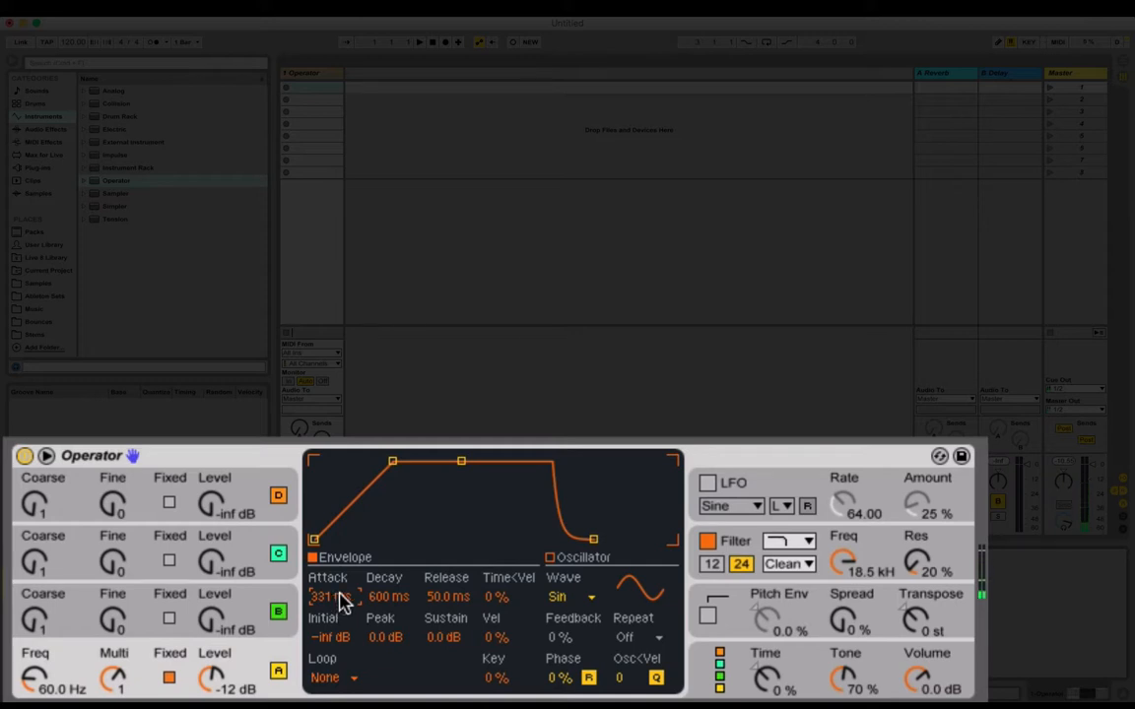
left_click_drag(333, 597, 333, 679)
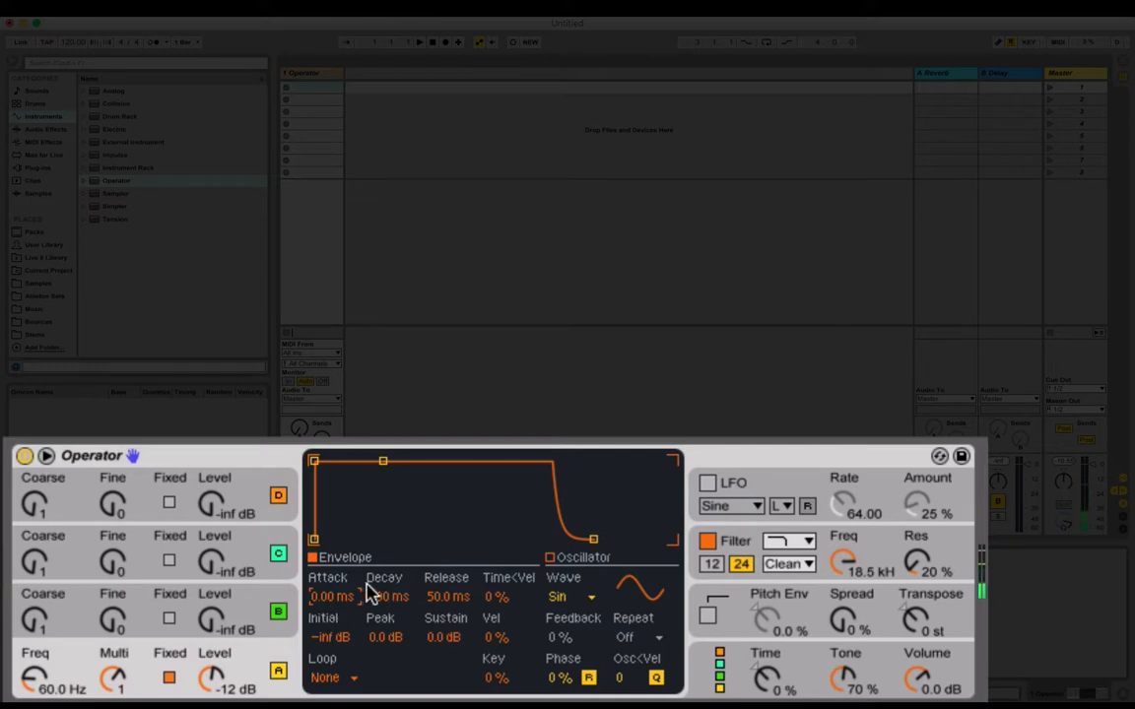
Lower the sustain of oscillator A's envelope to -inf dB
left_click(453, 640)
left_click_drag(439, 636, 439, 702)
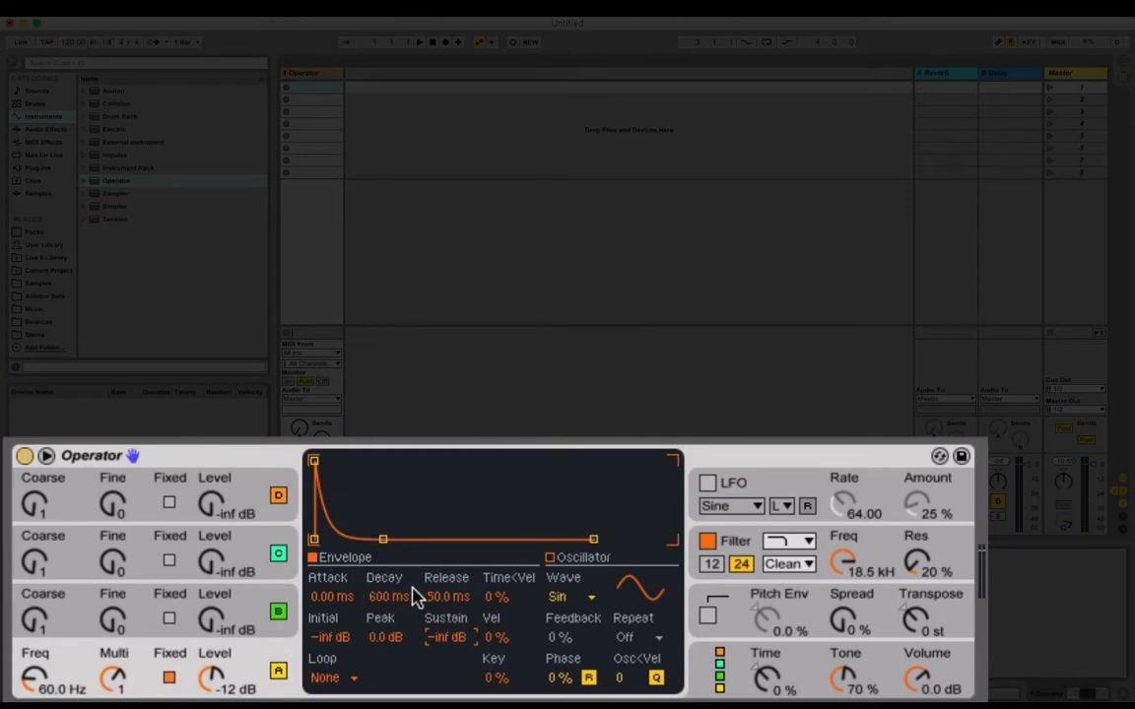
Try different decay times on oscillator A's envelope, ending with 450 ms
left_click_drag(391, 599, 391, 631)
left_click_drag(391, 601, 391, 648)
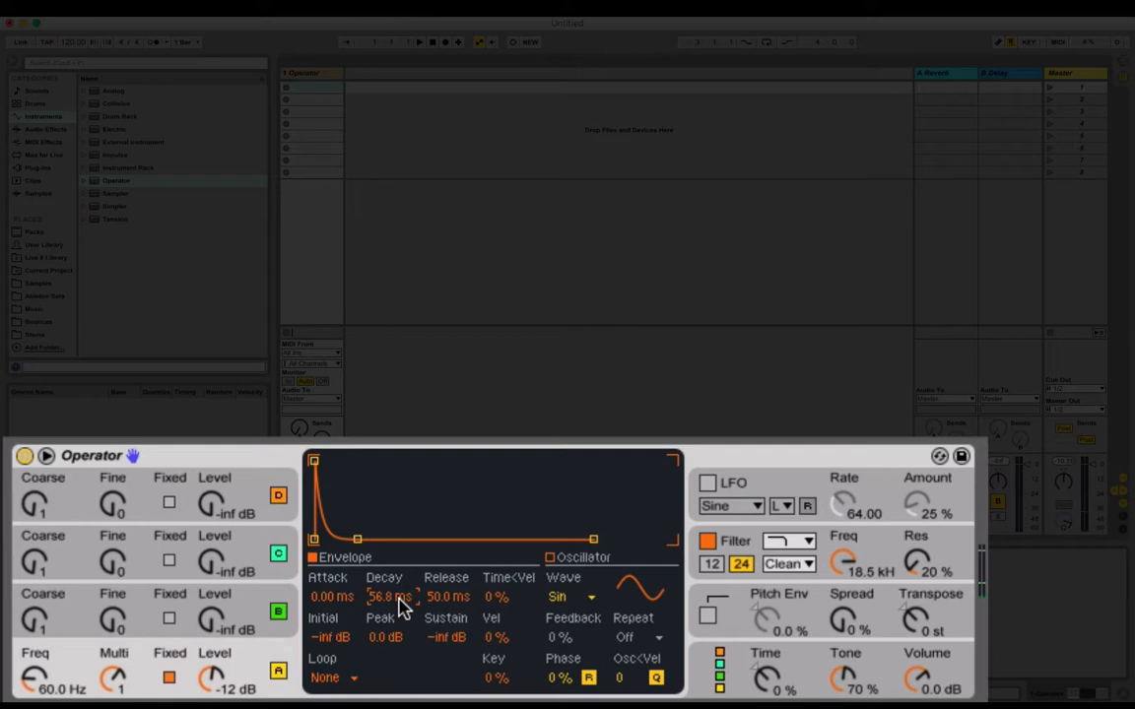
left_click_drag(402, 607, 402, 573)
type("6")
key("BackSpace")
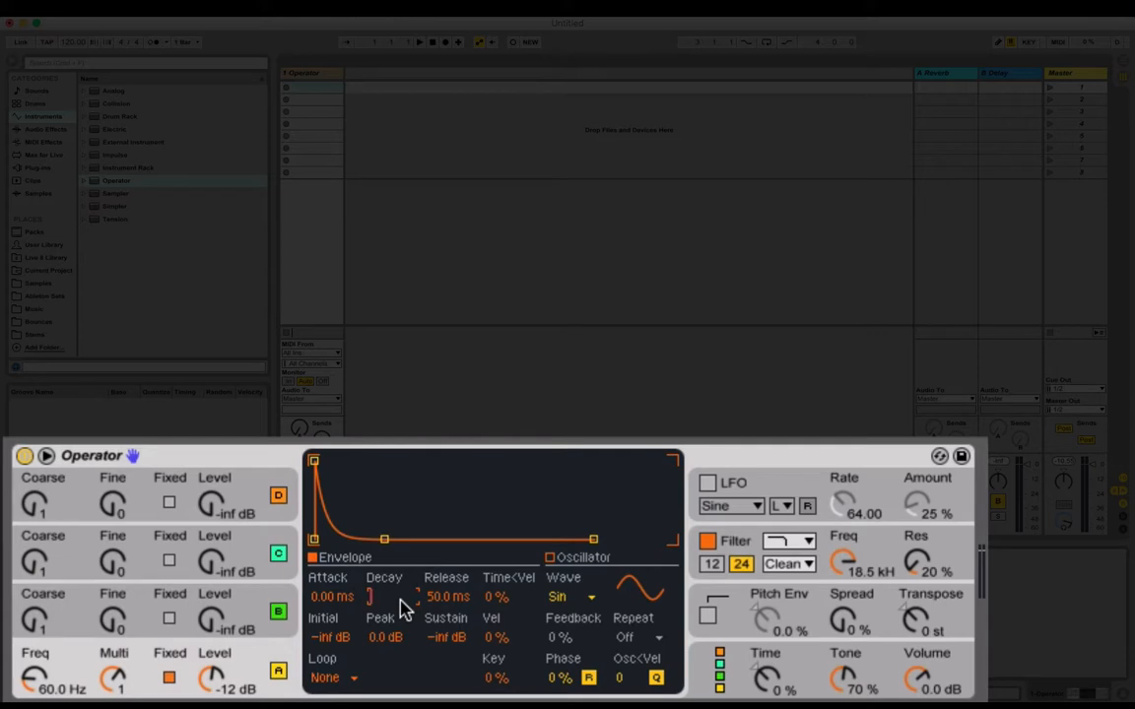
type("450")
key("Return")
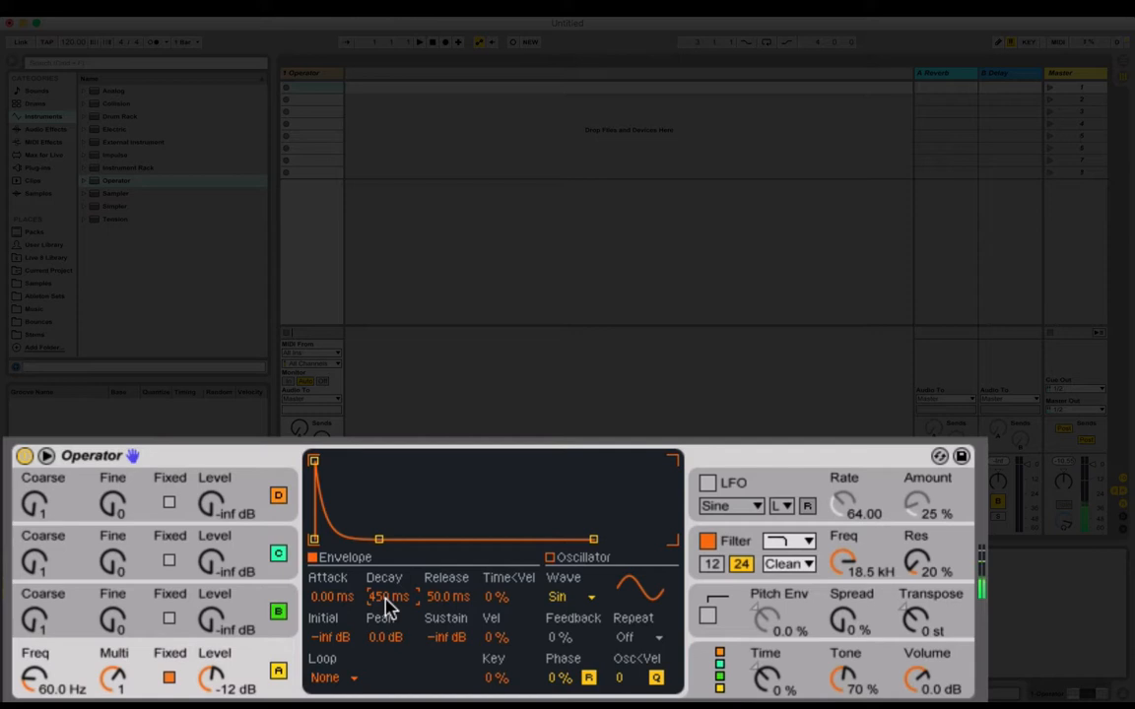
Set both the decay and the release of oscillator A's envelope to 600 ms
type("600")
key("Return")
left_click(445, 597)
type("600")
key("Return")
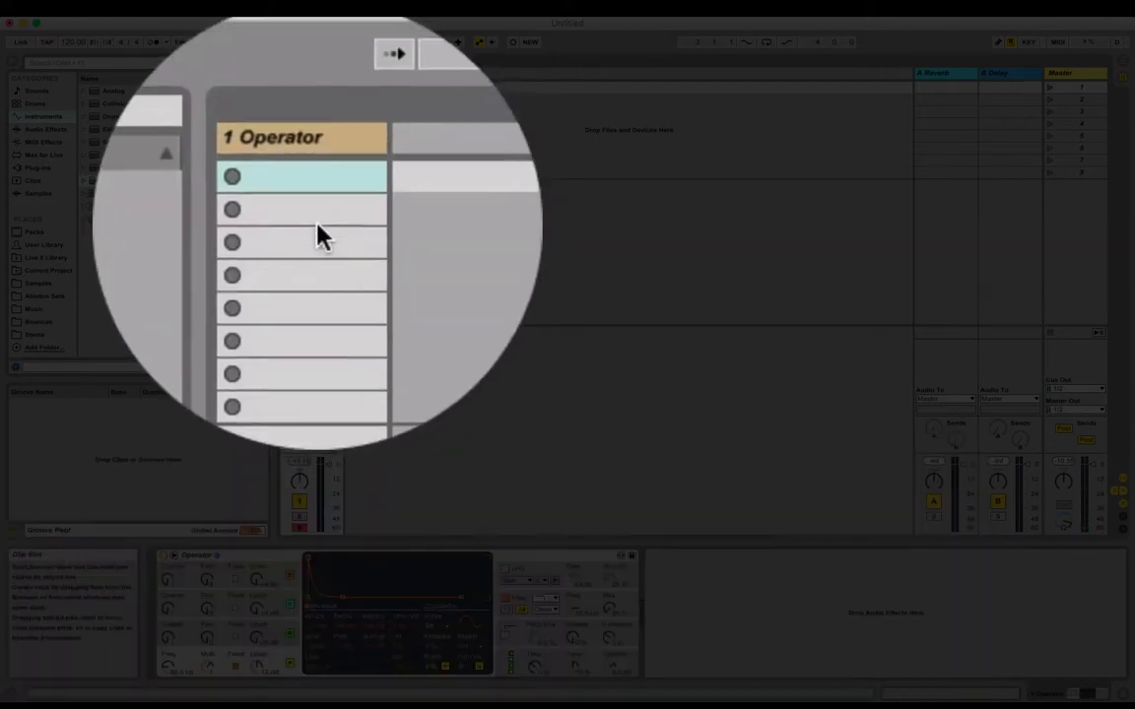
Create a MIDI clip in the Operator track's first slot with sixteenth C3 notes at 1.1 and 1.2, undoing a trial lengthening of the first
double_click(312, 86)
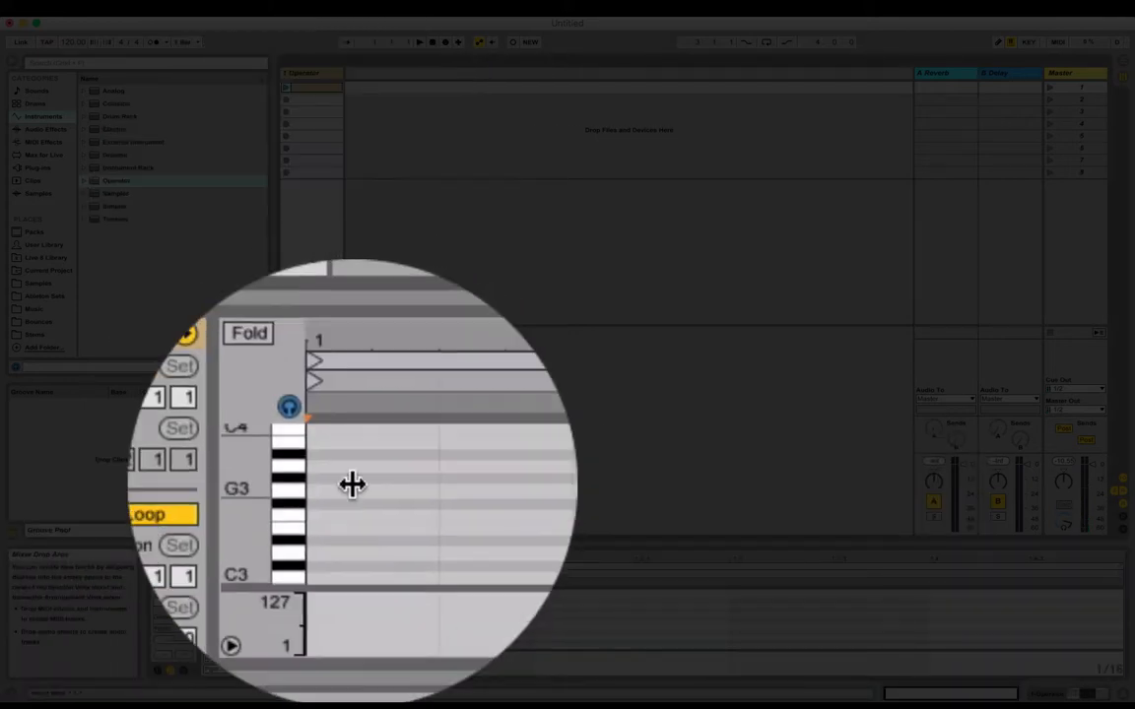
double_click(363, 539)
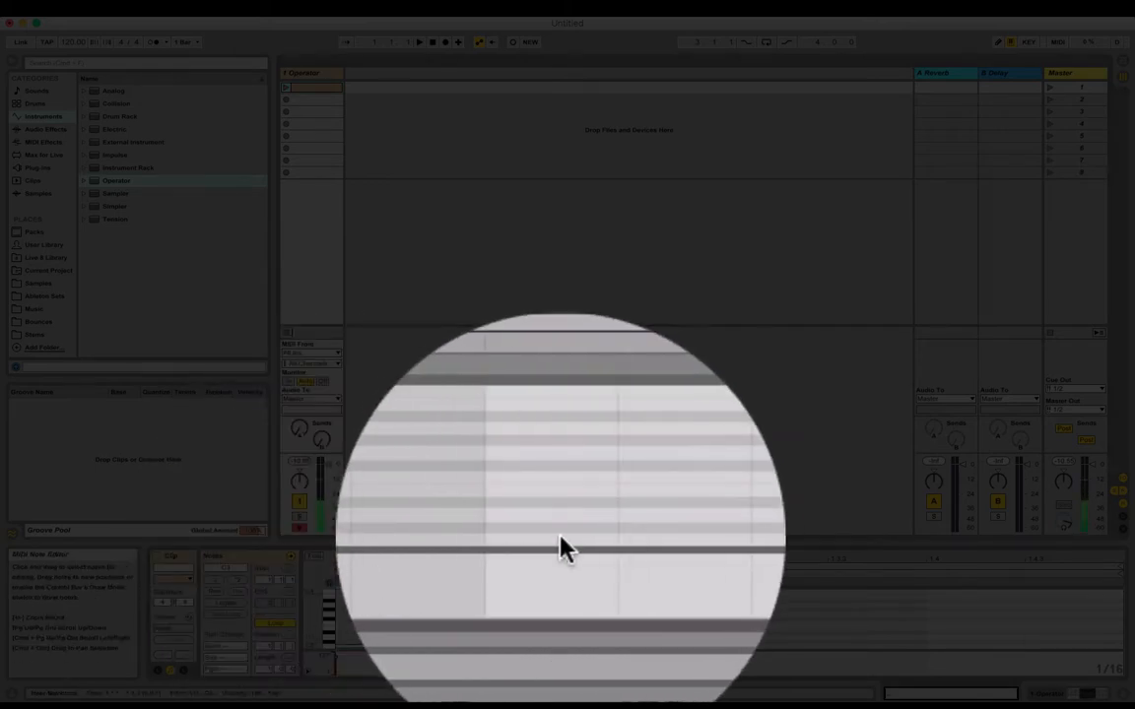
double_click(556, 537)
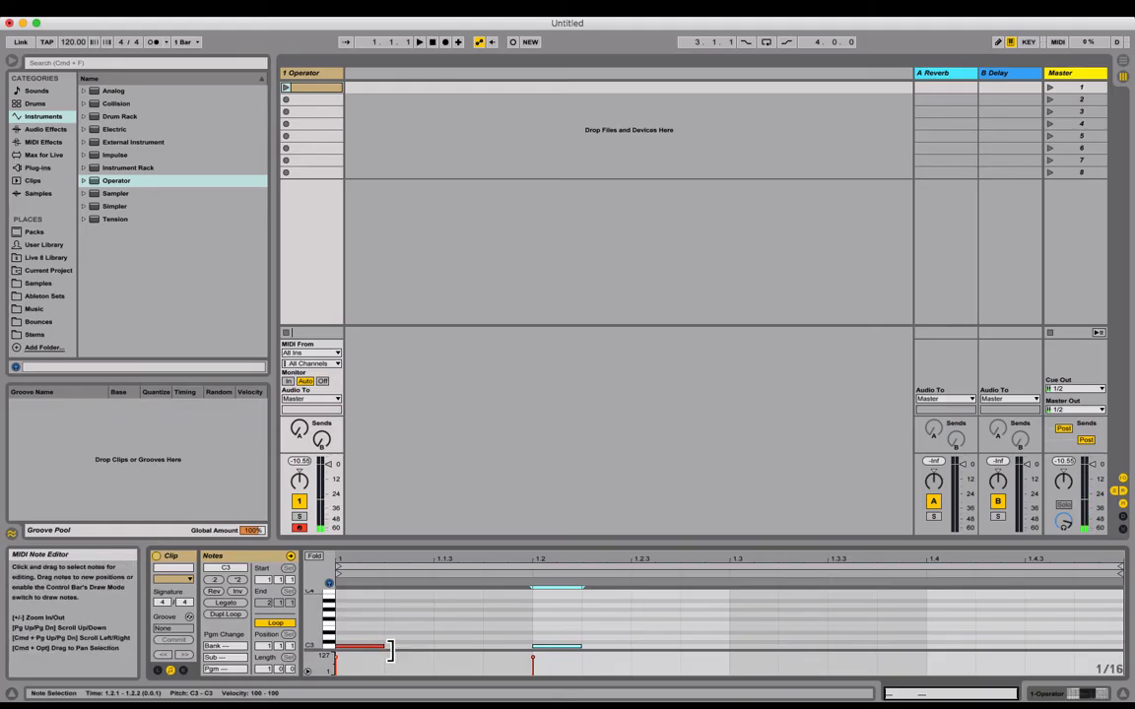
left_click_drag(385, 647, 451, 650)
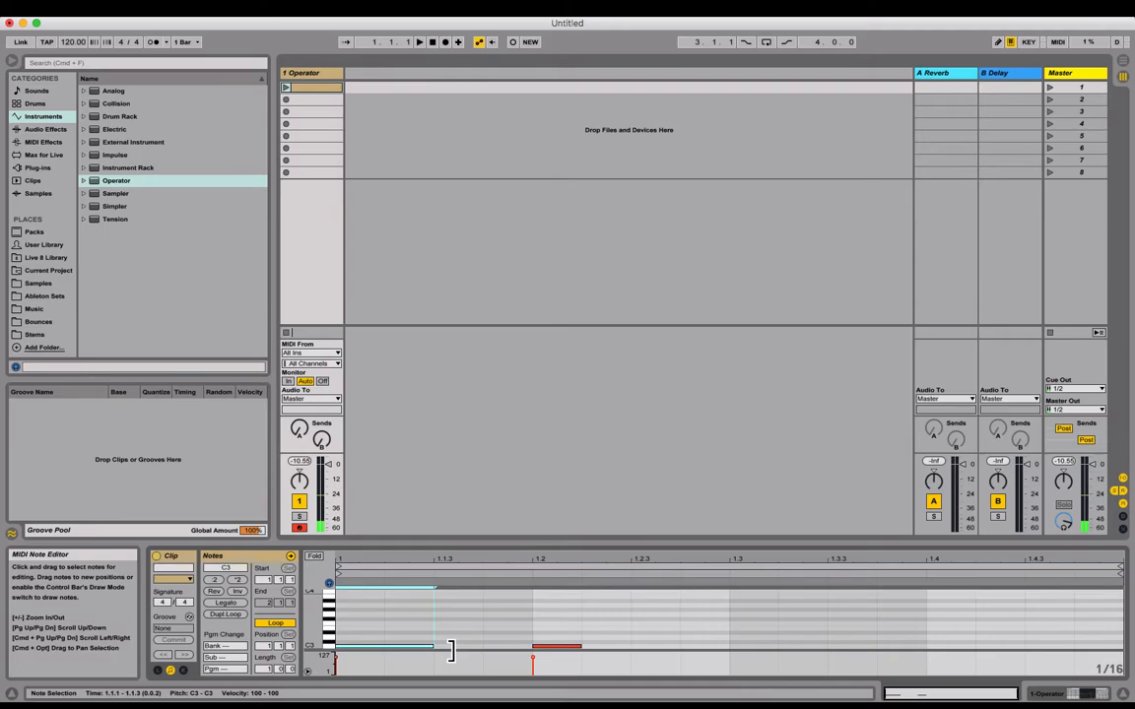
key("super+z")
Compare the length of the clip's C3 notes with the decay and release times of oscillator A's envelope
key("shift+Tab")
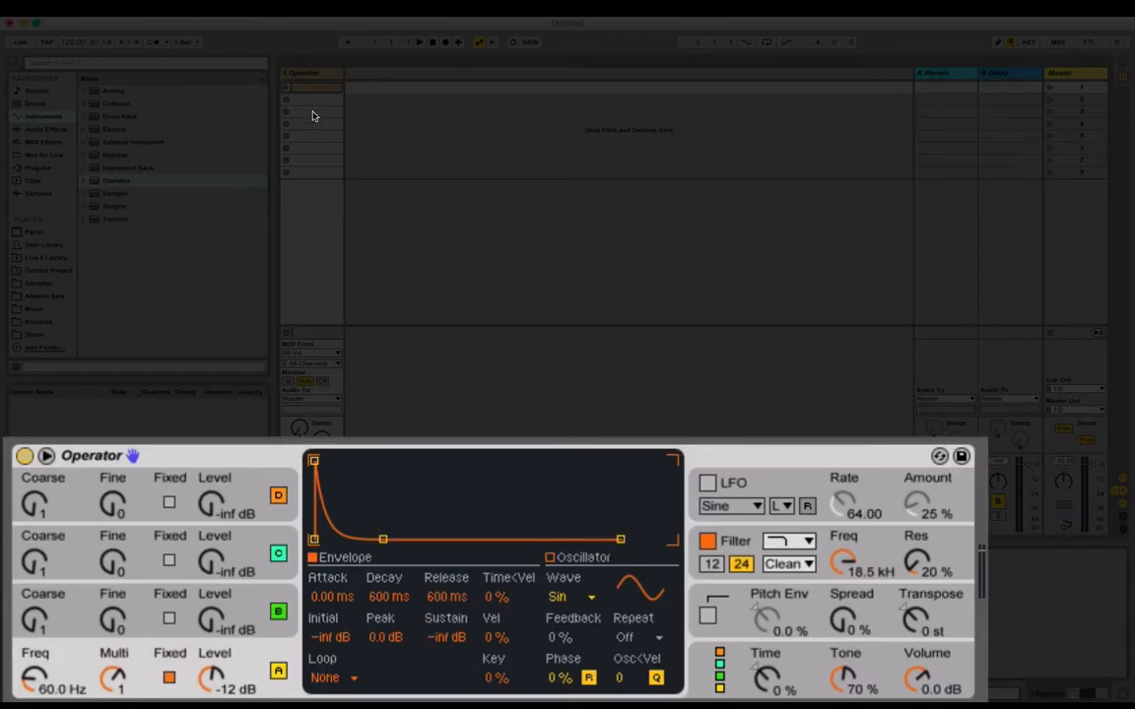
key("shift+Tab")
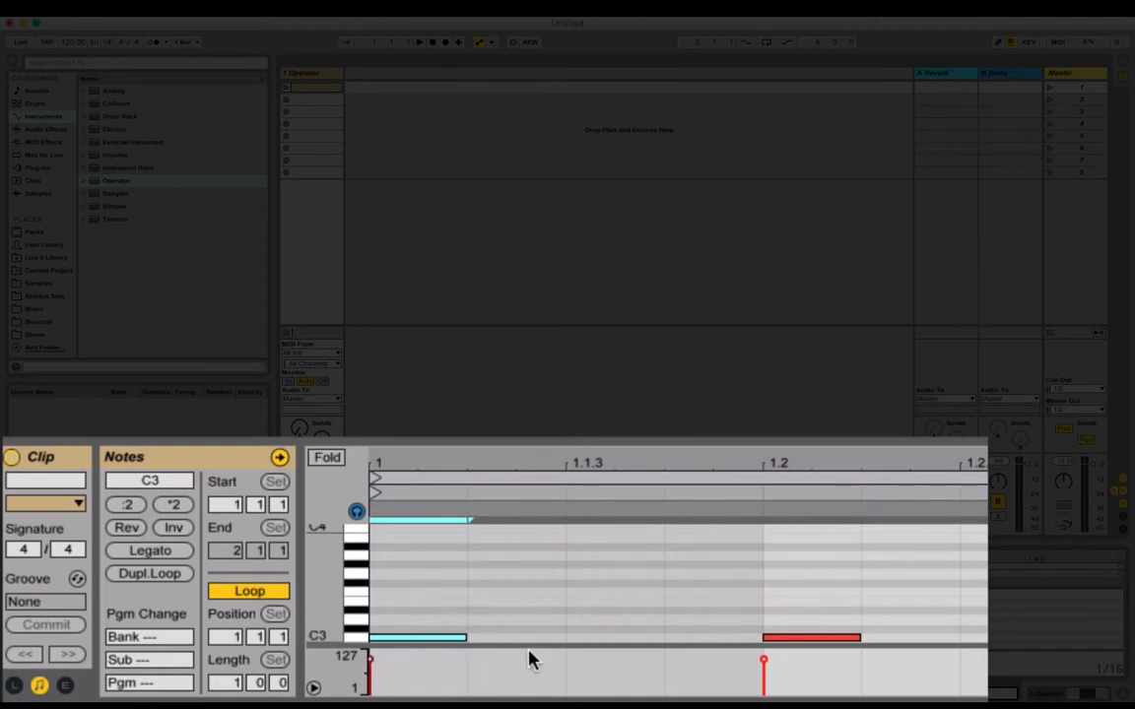
key("shift+Tab")
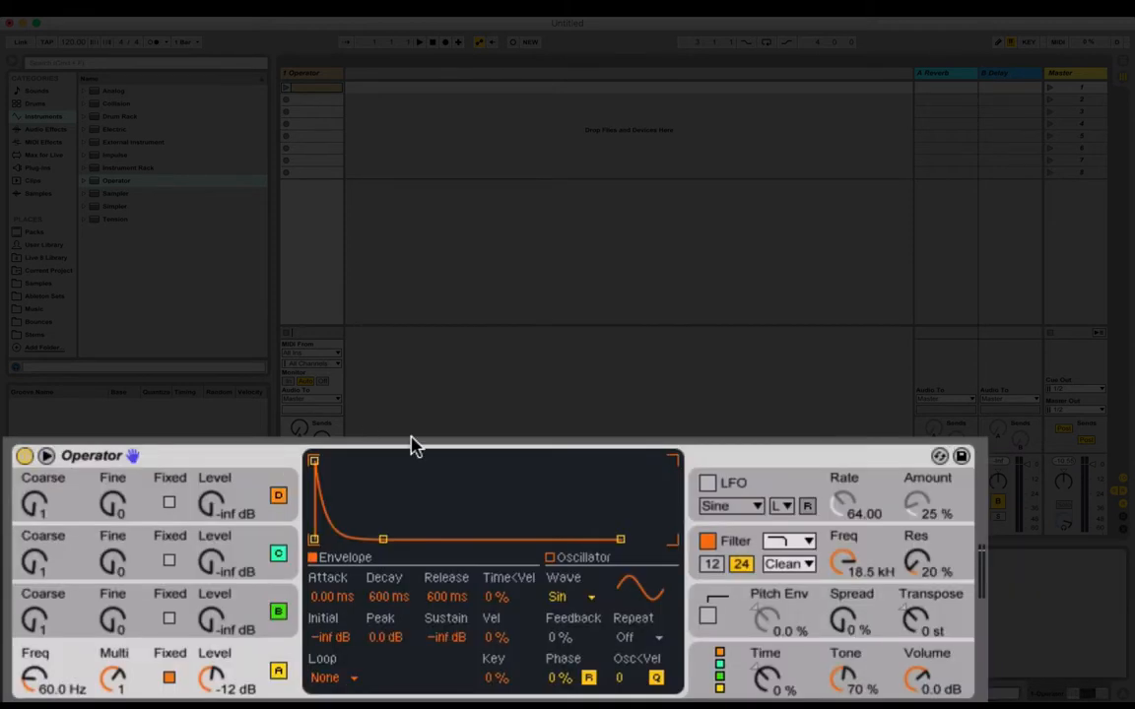
left_click(381, 596)
left_click(458, 596)
left_click(372, 592)
left_click(444, 601)
left_click(382, 597)
Enable the pitch envelope, try an amount of -100 %, and set the amount to 100 %
left_click(709, 617)
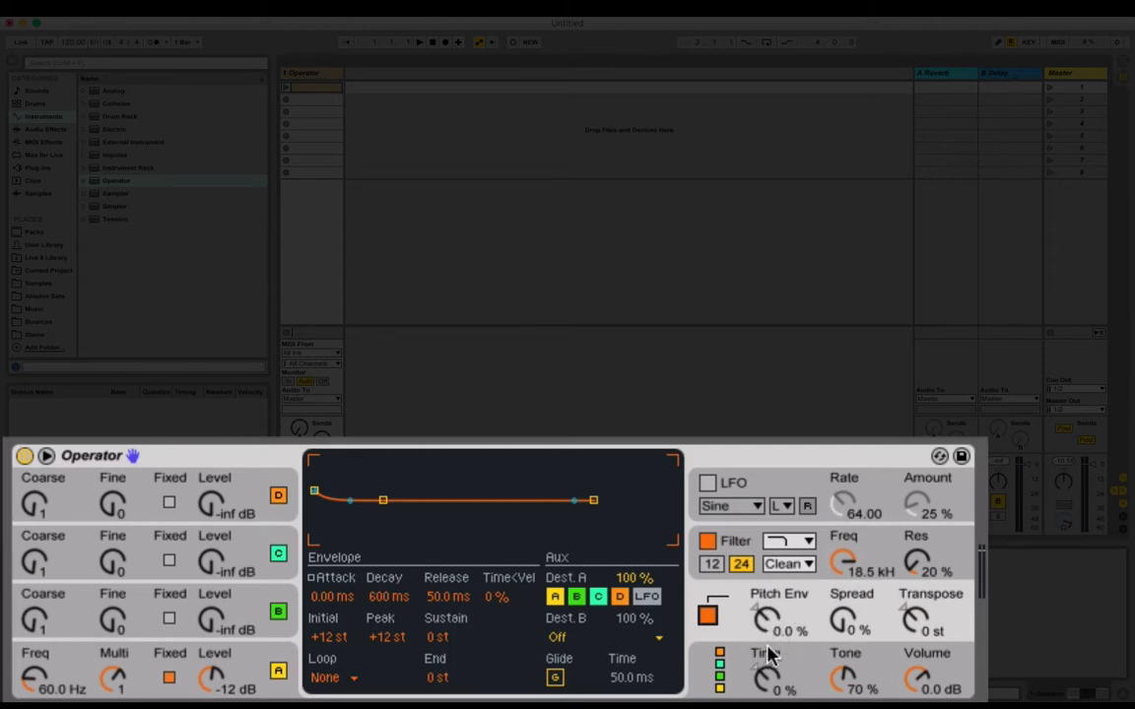
left_click_drag(788, 598, 768, 630)
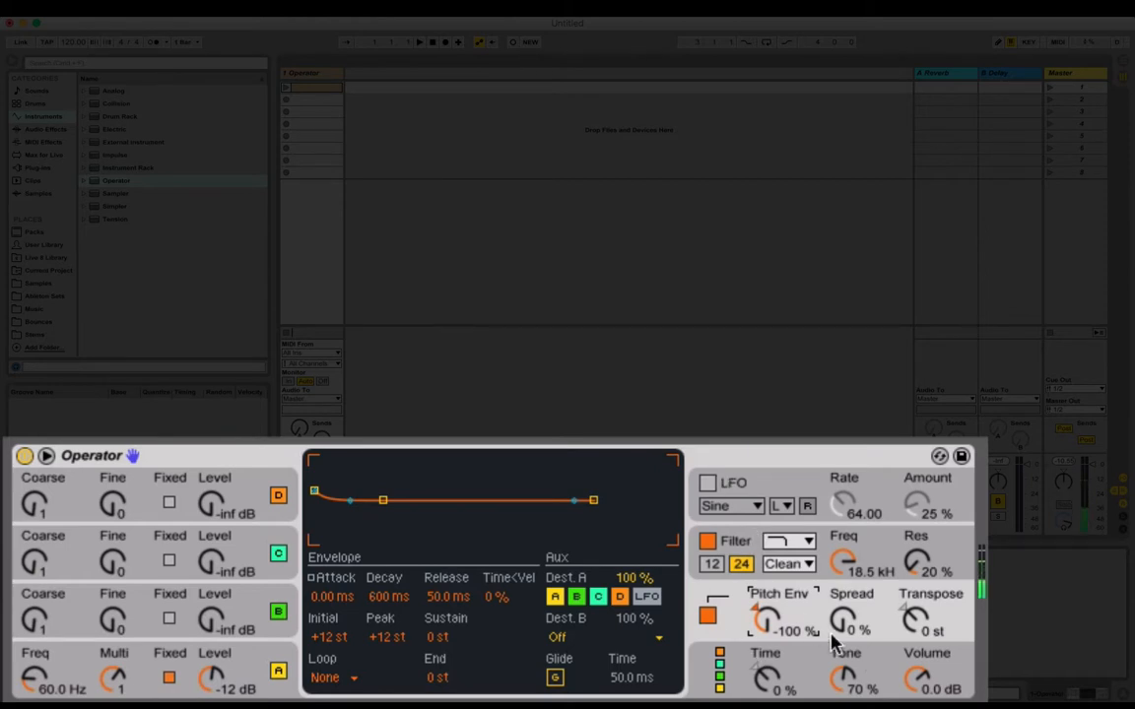
left_click(236, 655)
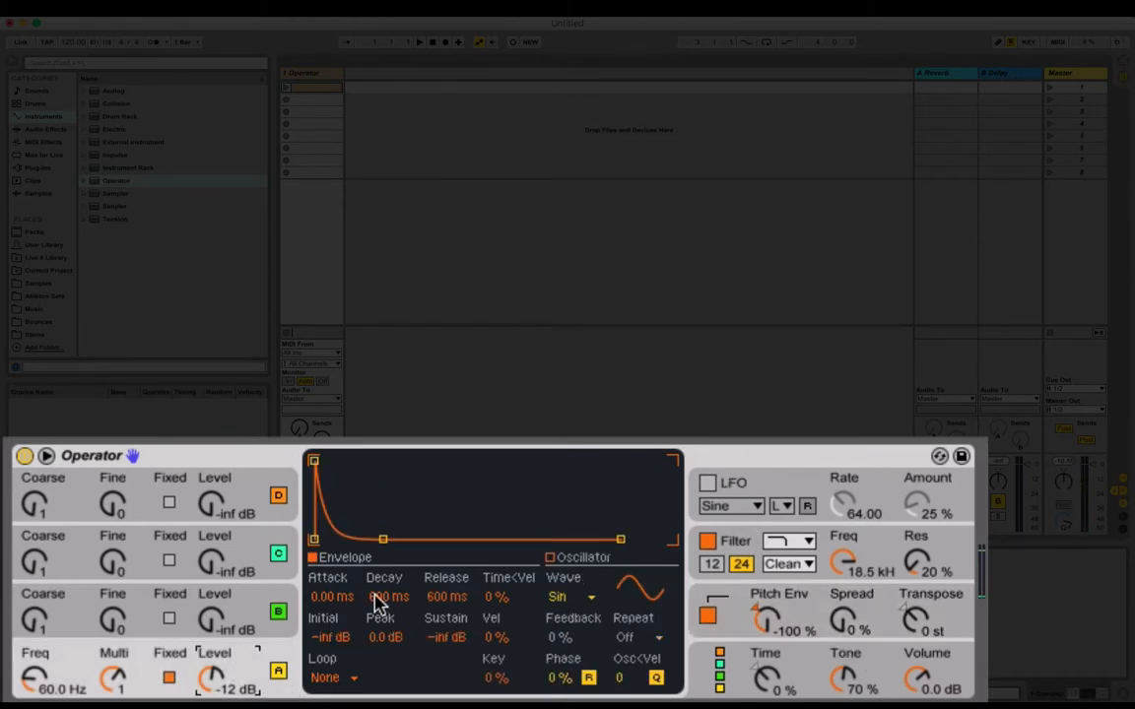
left_click_drag(384, 597, 392, 645)
left_click_drag(767, 620, 767, 552)
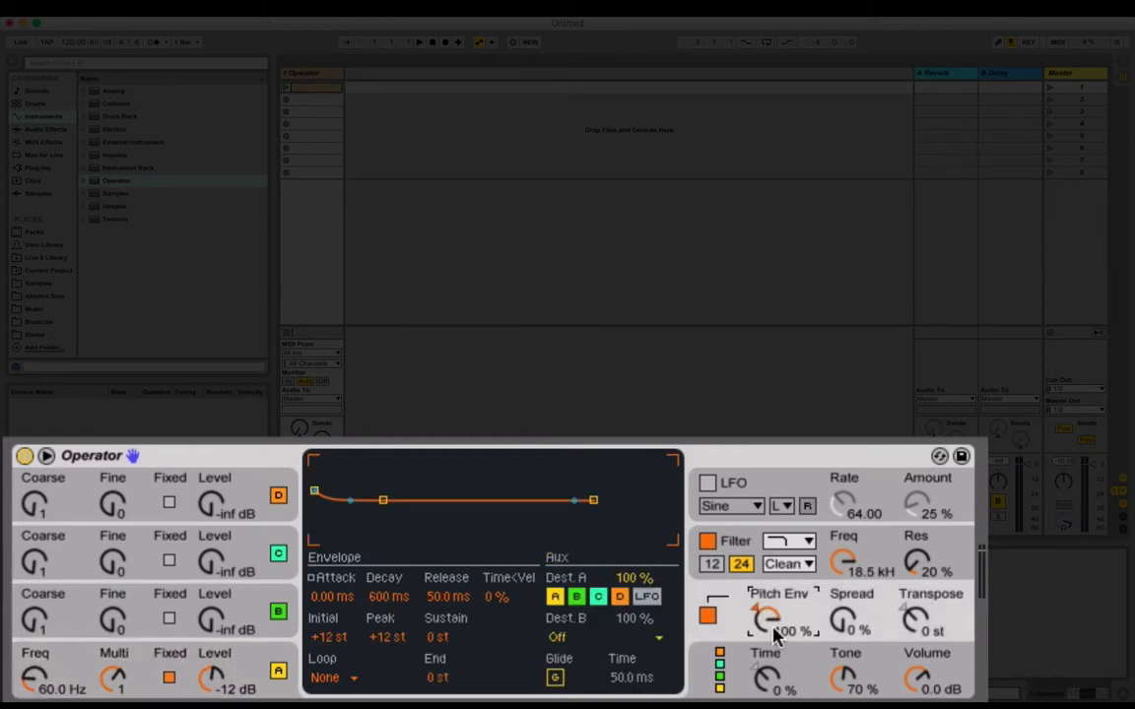
left_click(237, 674)
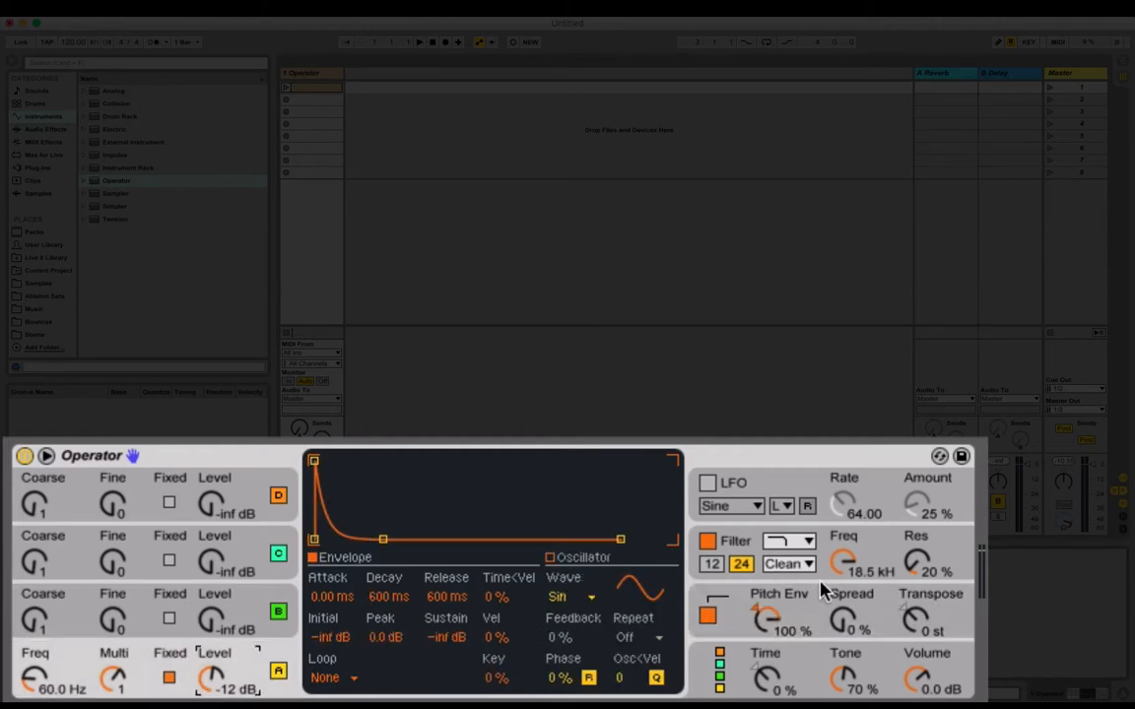
left_click(803, 610)
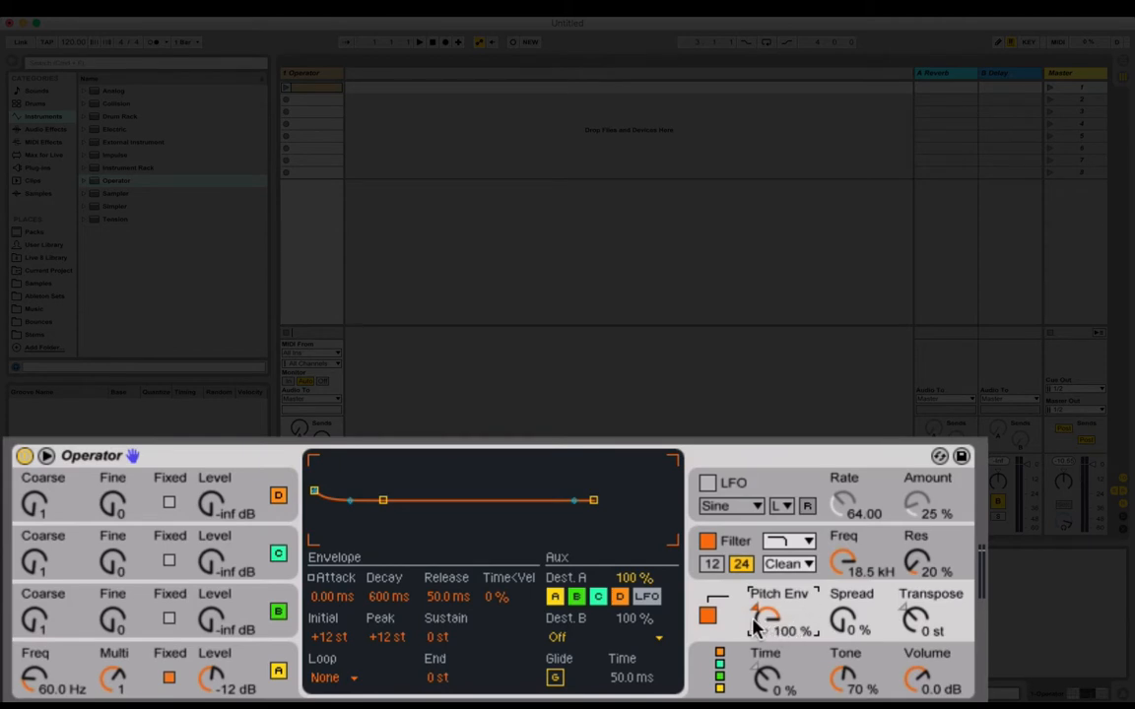
mouse_move(754, 625)
left_mouse_down()
mouse_move(753, 660)
mouse_move(754, 626)
left_mouse_up()
Set the pitch envelope's initial and peak values to +24 st
left_click(328, 637)
left_click(387, 637)
type("24")
key("Return")
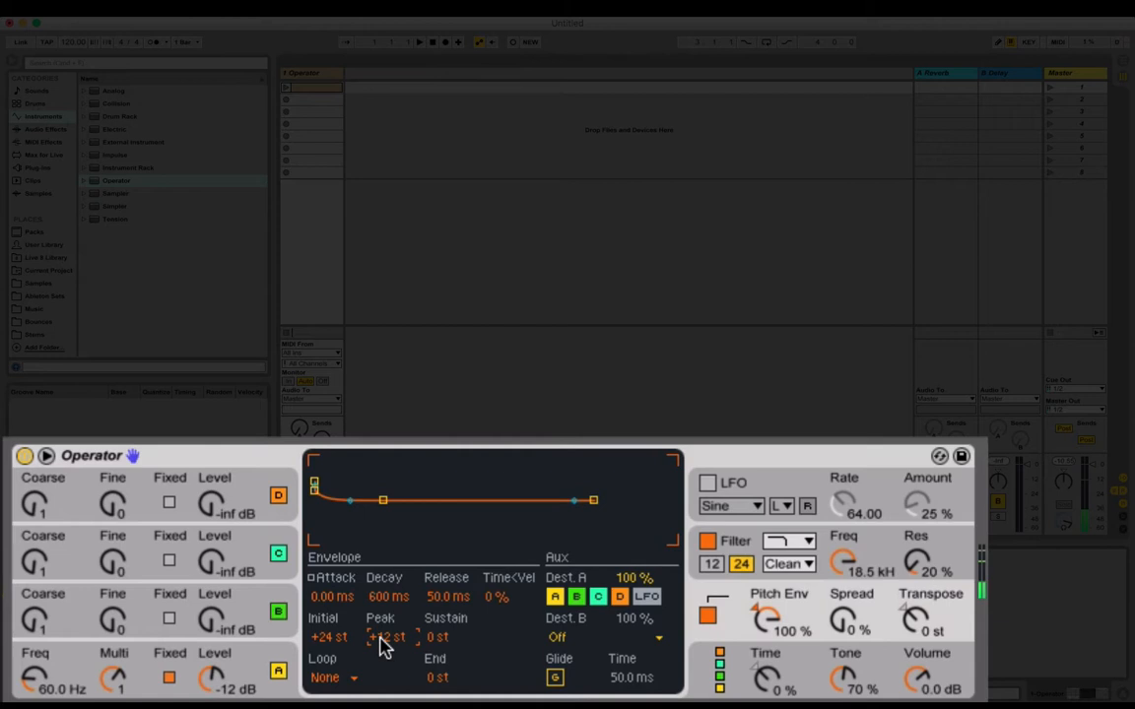
type("24")
key("Return")
left_click(431, 646)
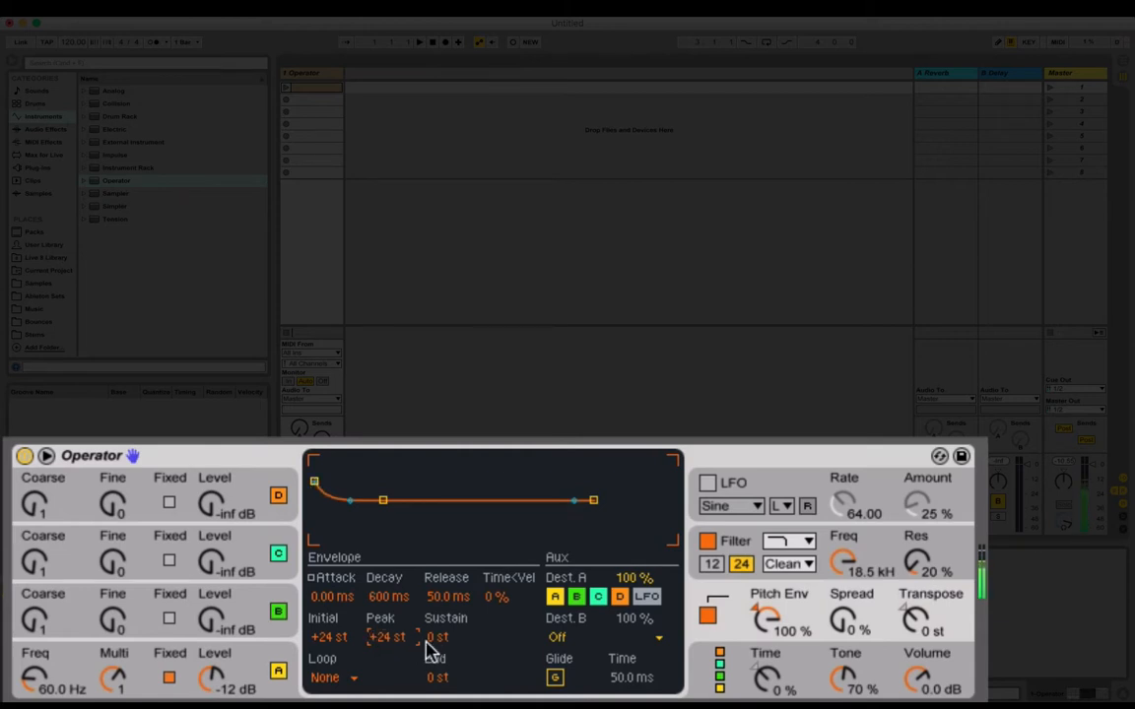
Raise the pitch envelope's peak to +48 st and shorten its decay to about 123 ms
left_click_drag(381, 646, 381, 606)
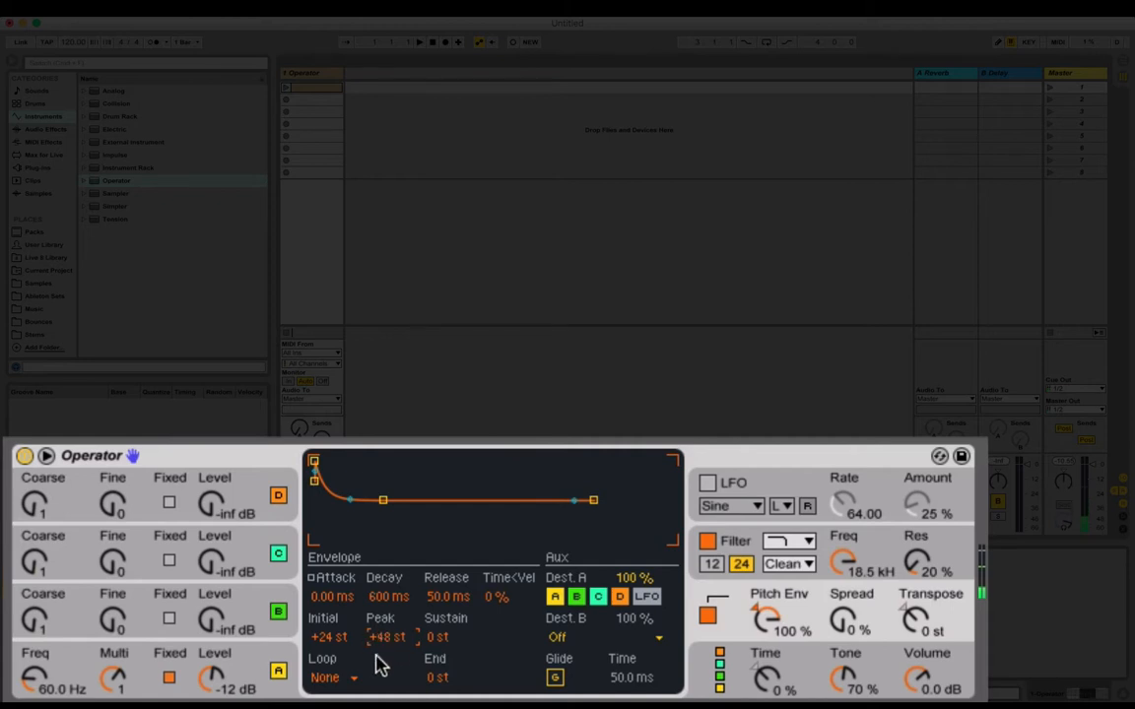
mouse_move(385, 639)
left_mouse_down()
mouse_move(385, 673)
mouse_move(374, 646)
left_mouse_up()
left_click_drag(385, 606, 387, 555)
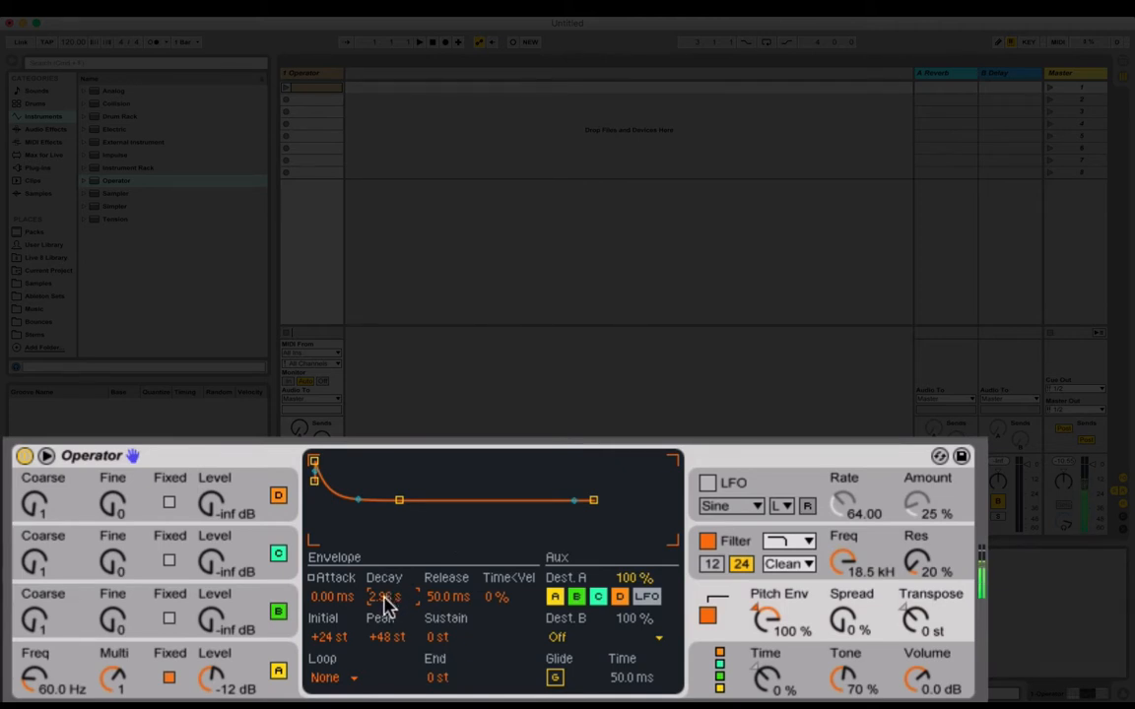
left_click_drag(388, 603, 387, 648)
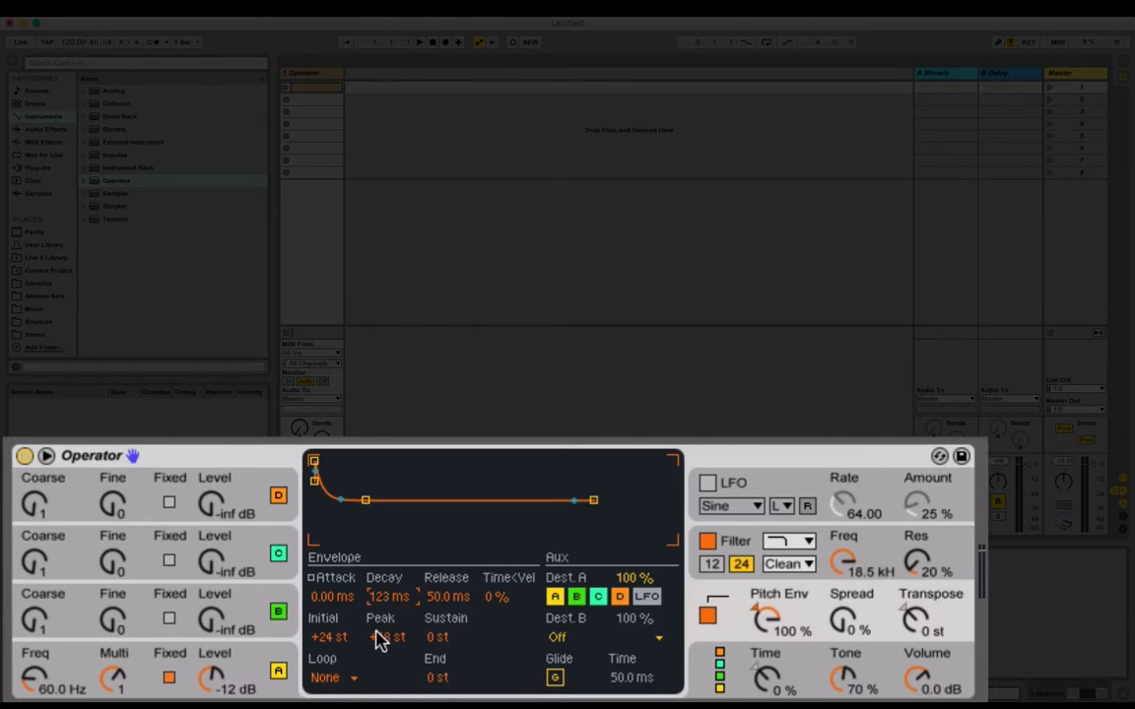
Try +16 st for both the peak and initial values of the pitch envelope
type("2")
left_click(320, 640)
type("16")
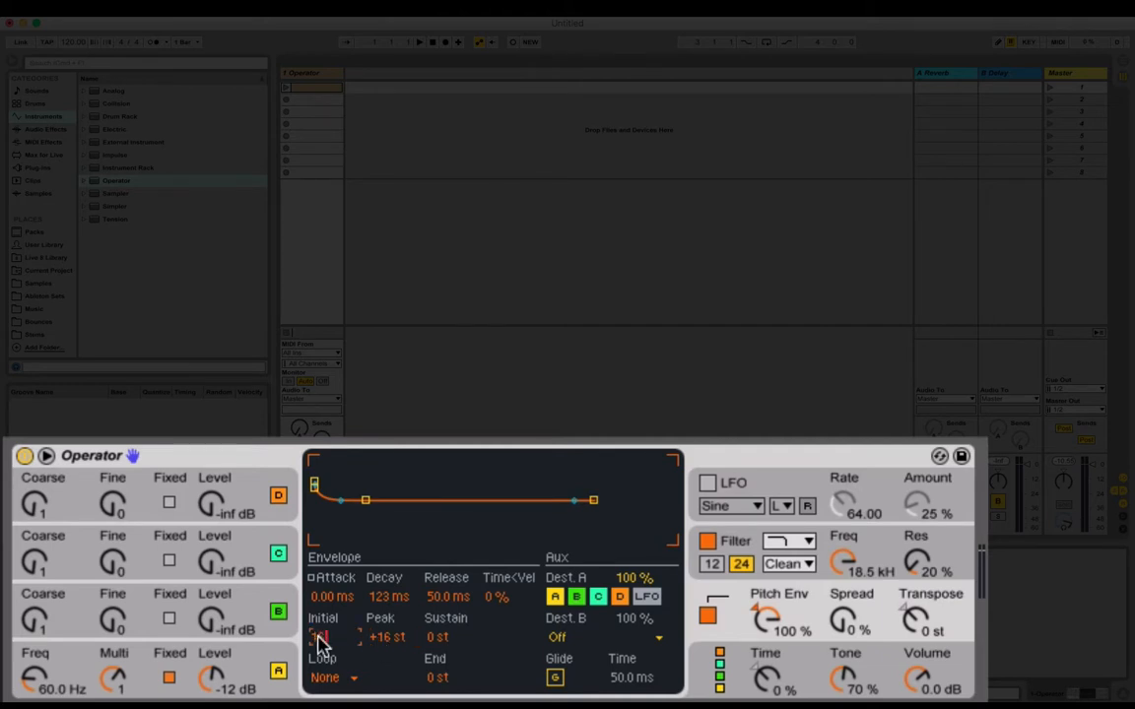
key("Return")
Set the pitch envelope's peak and initial values to +24 st
left_click(389, 639)
type("24")
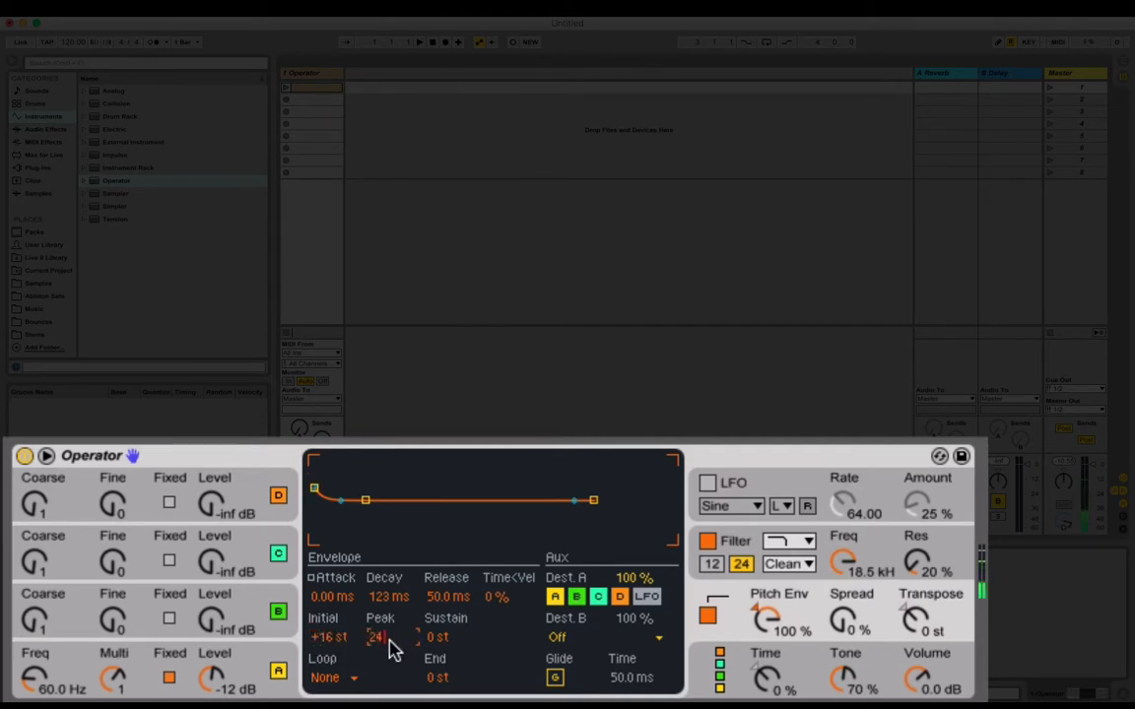
key("Return")
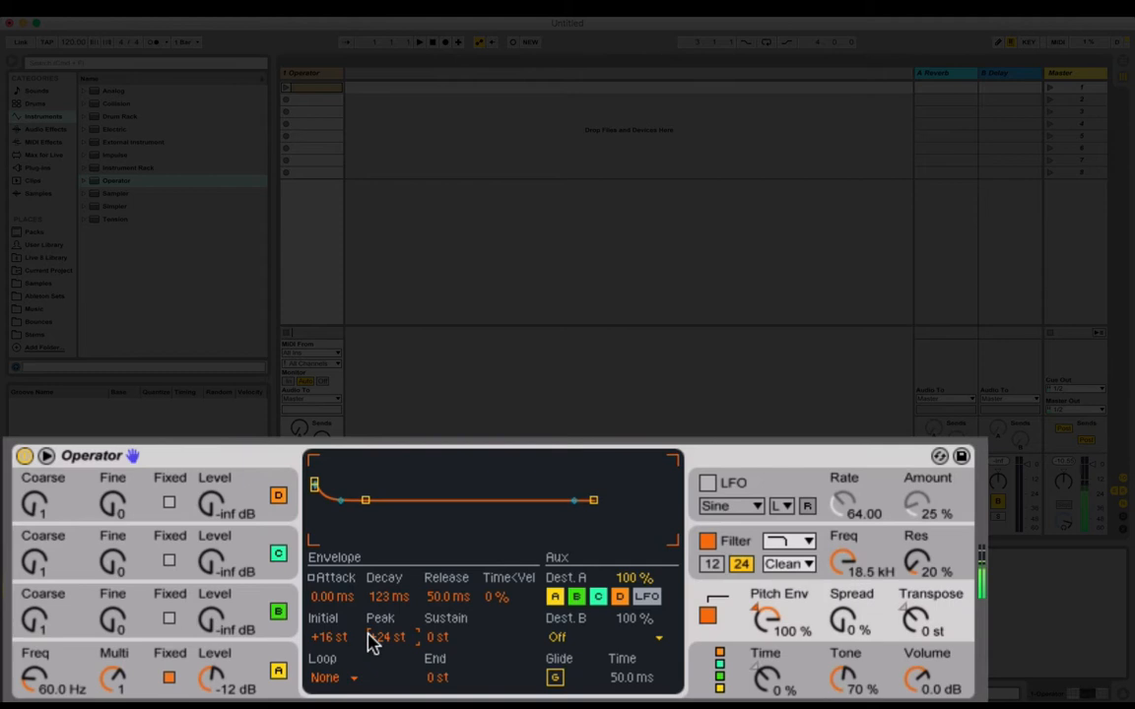
left_click(337, 642)
type("24")
key("Return")
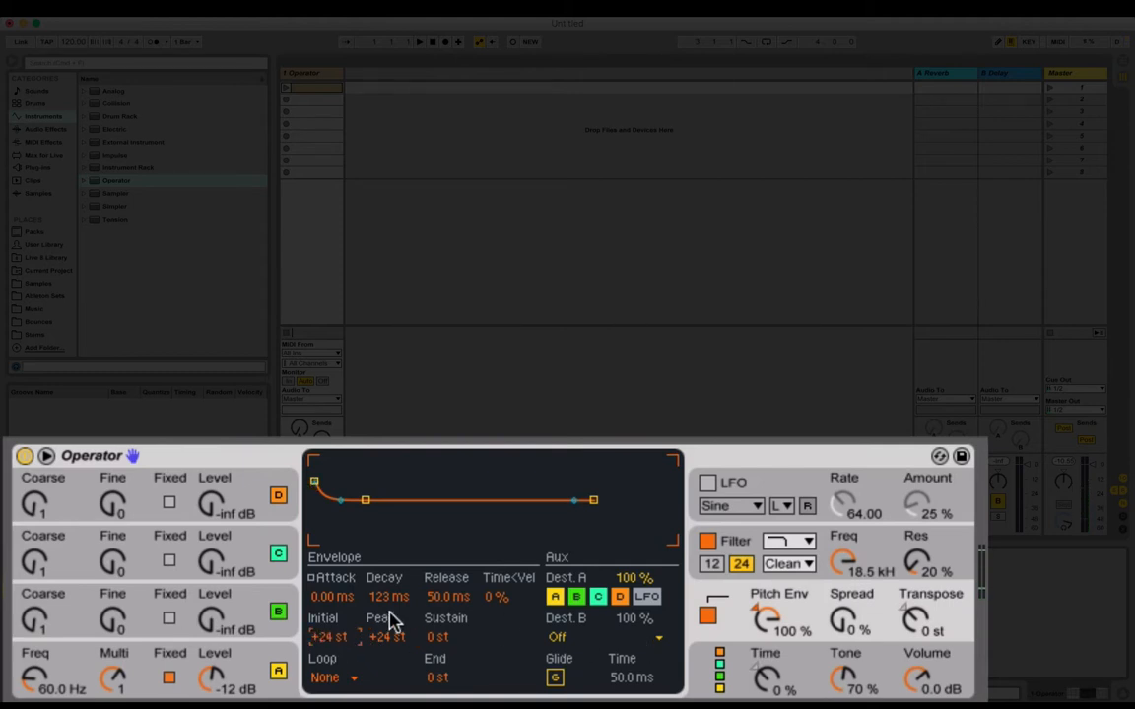
Lengthen the pitch envelope's decay to 400 ms
left_click_drag(382, 603, 382, 587)
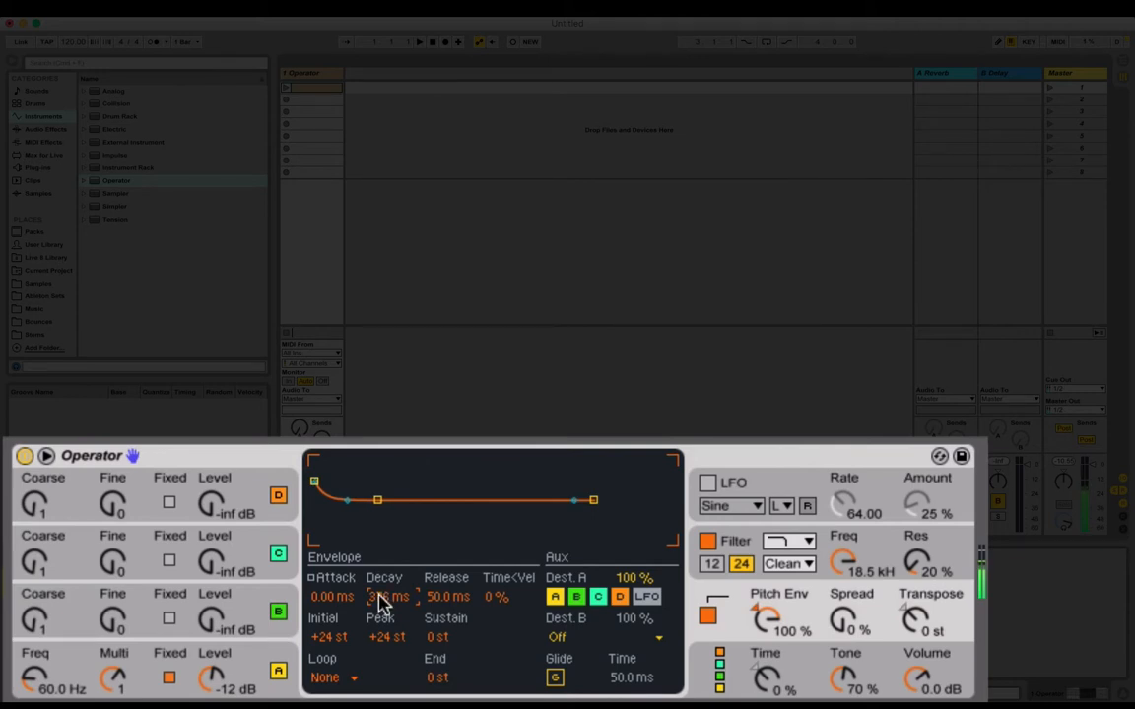
type("400")
key("Return")
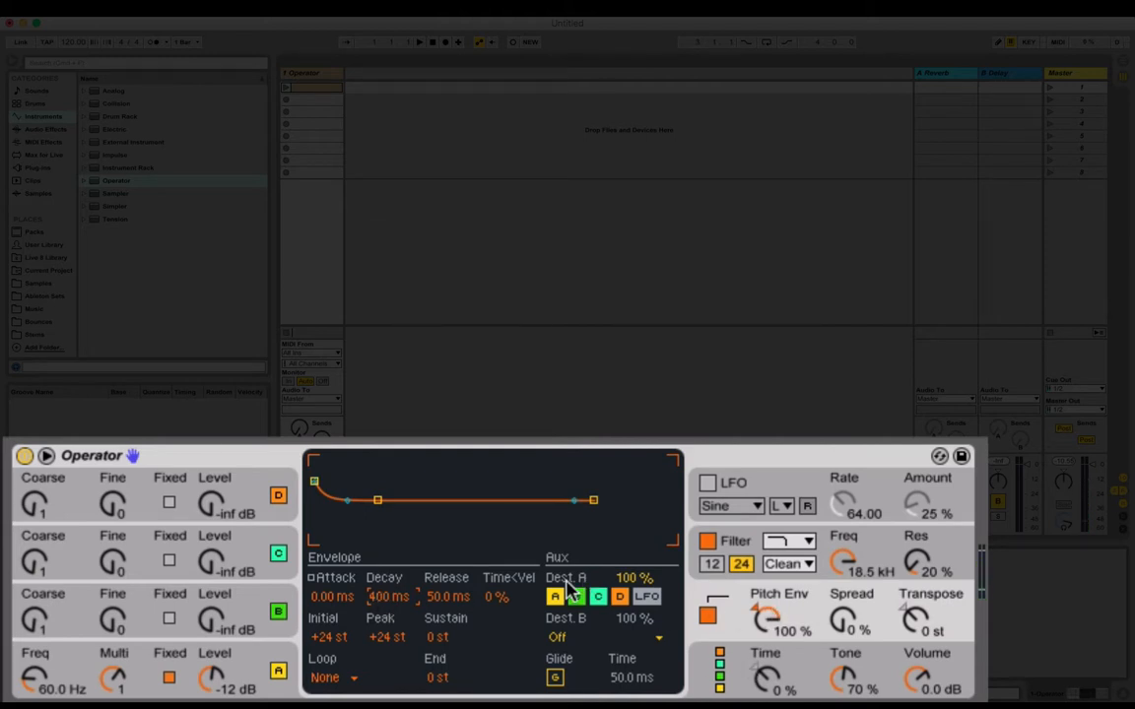
Switch the pitch envelope off and back on to compare the kick with and without it
left_click(707, 616)
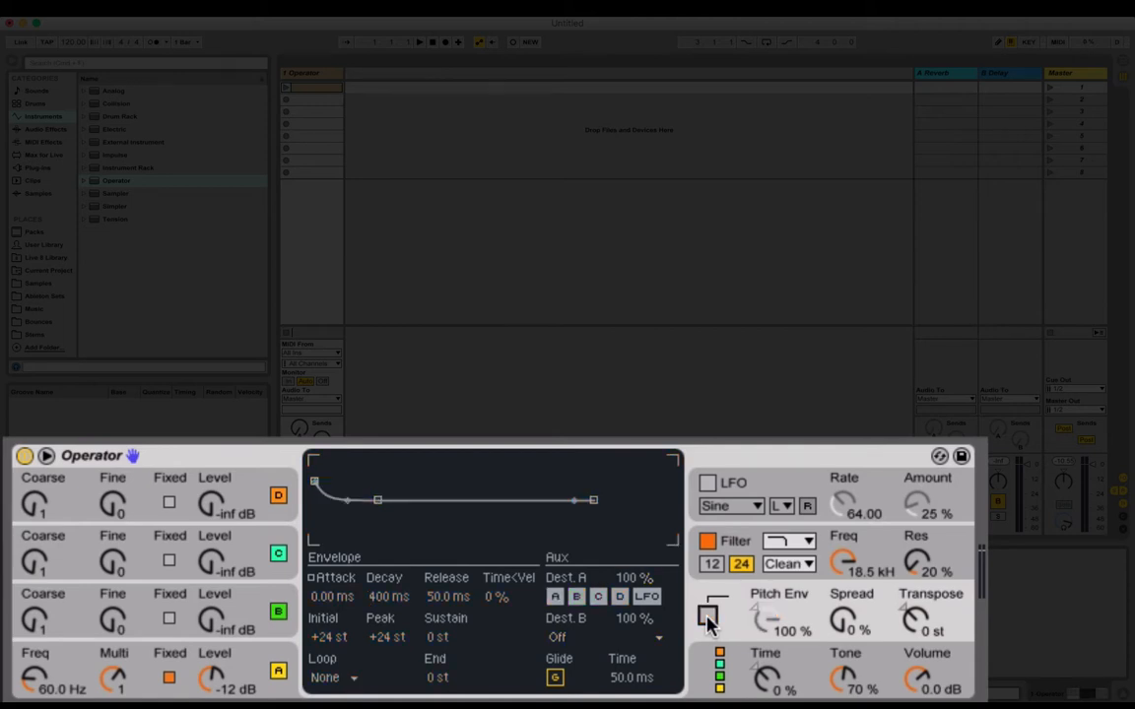
left_click(707, 617)
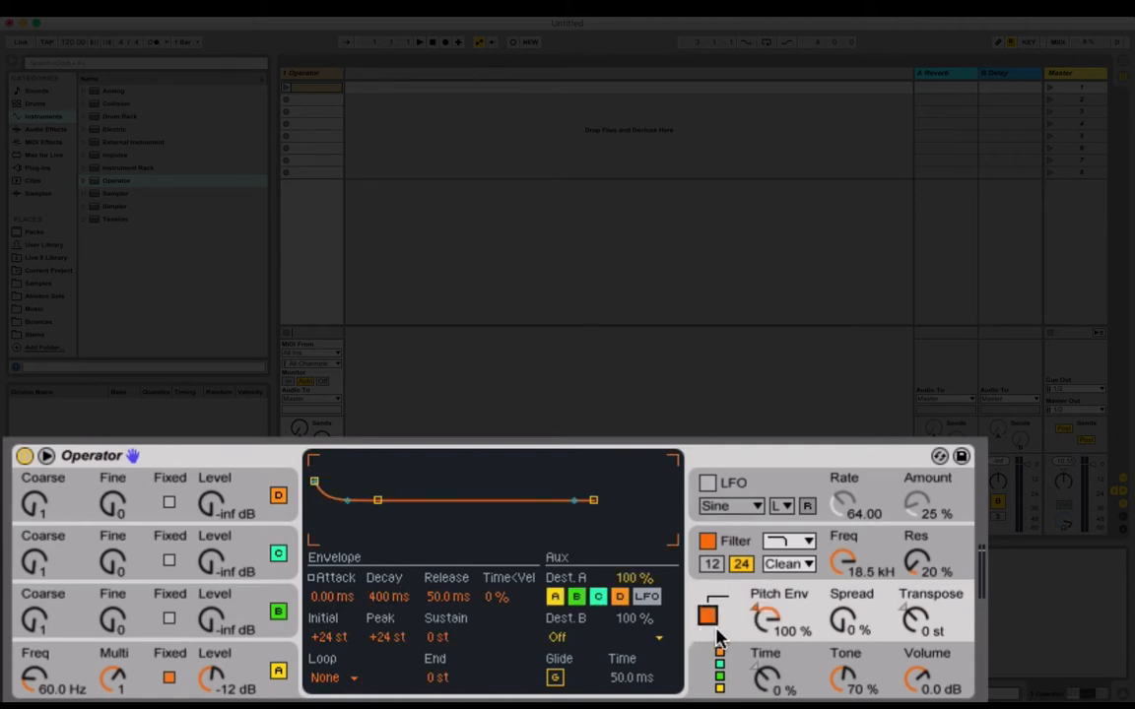
mouse_move(766, 618)
left_mouse_down()
mouse_move(766, 628)
mouse_move(766, 617)
left_mouse_up()
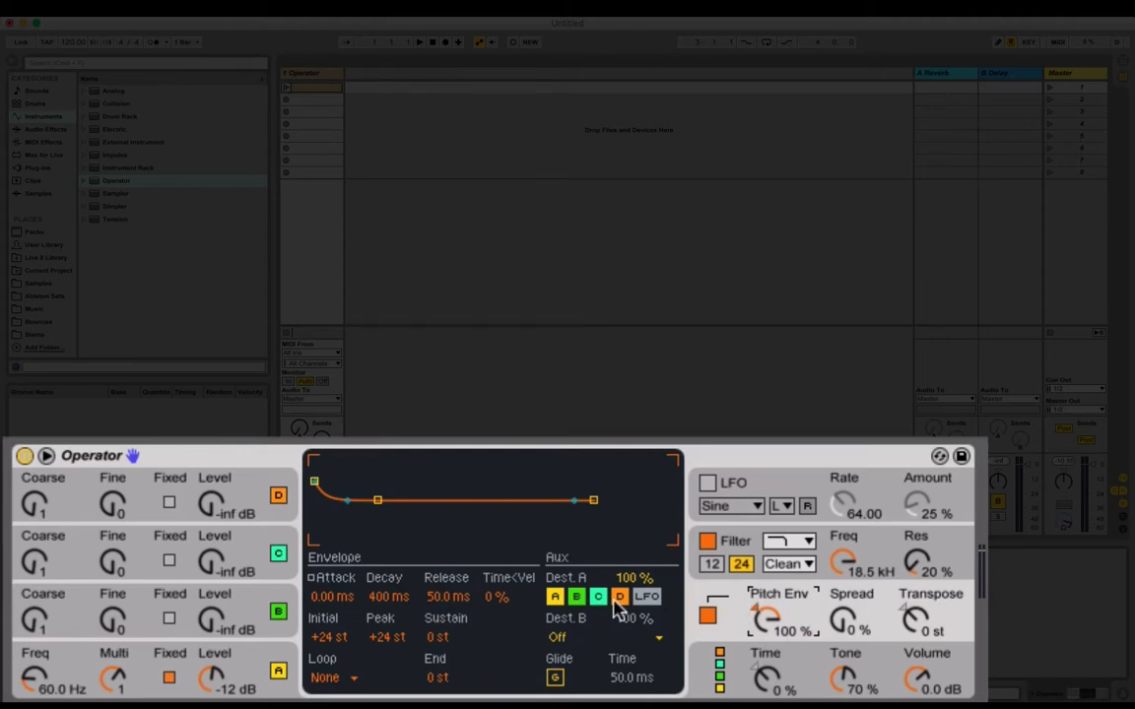
Set the pitch envelope's decay to 450 ms
left_click(387, 642)
mouse_move(383, 598)
left_mouse_down()
mouse_move(383, 619)
mouse_move(389, 585)
mouse_move(389, 625)
mouse_move(389, 593)
mouse_move(382, 603)
left_mouse_up()
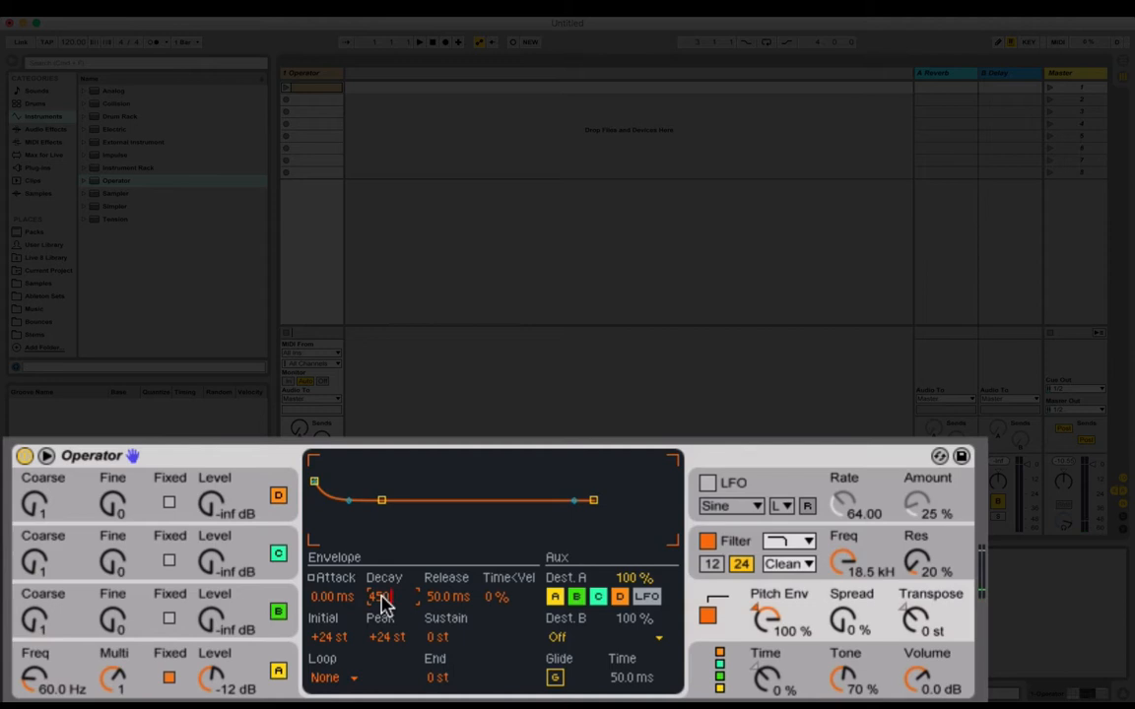
key("Return")
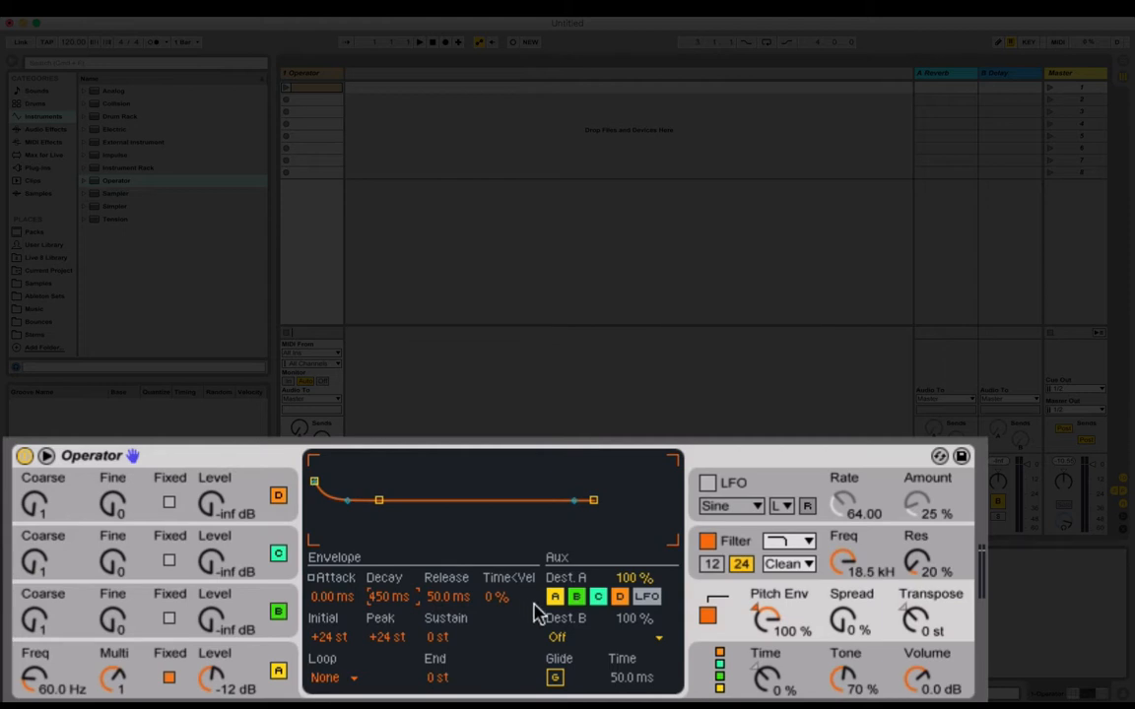
Try several oscillator algorithms and choose the one with all four oscillators side by side in parallel
left_click(717, 670)
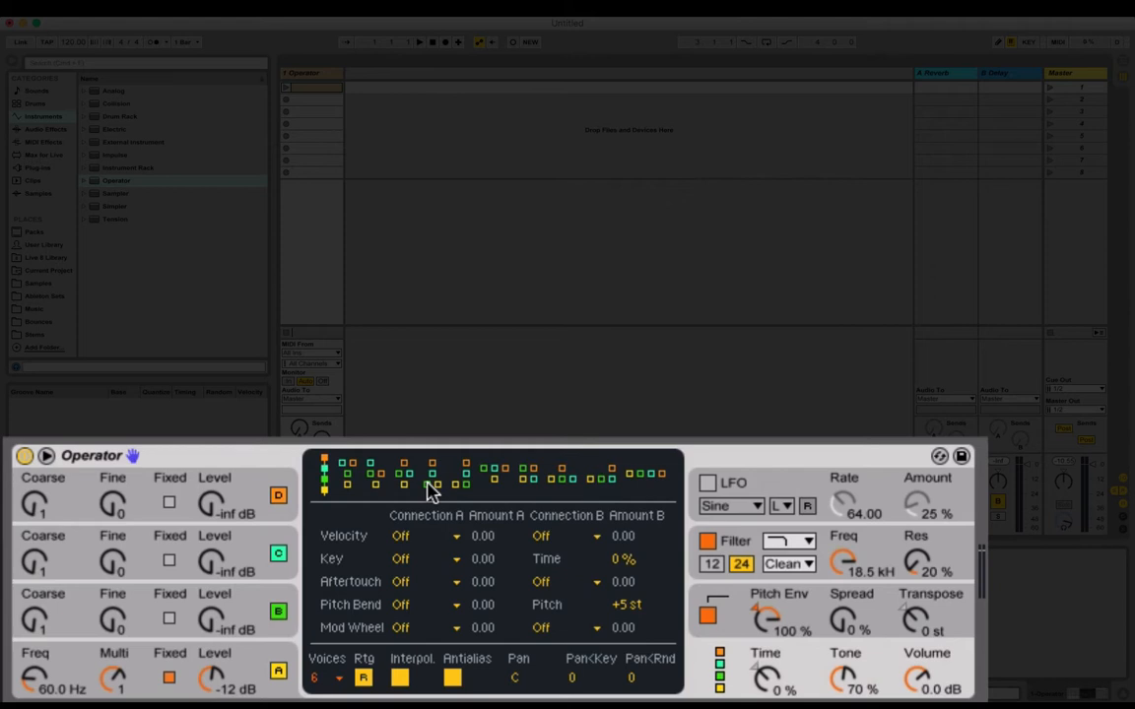
left_click(374, 485)
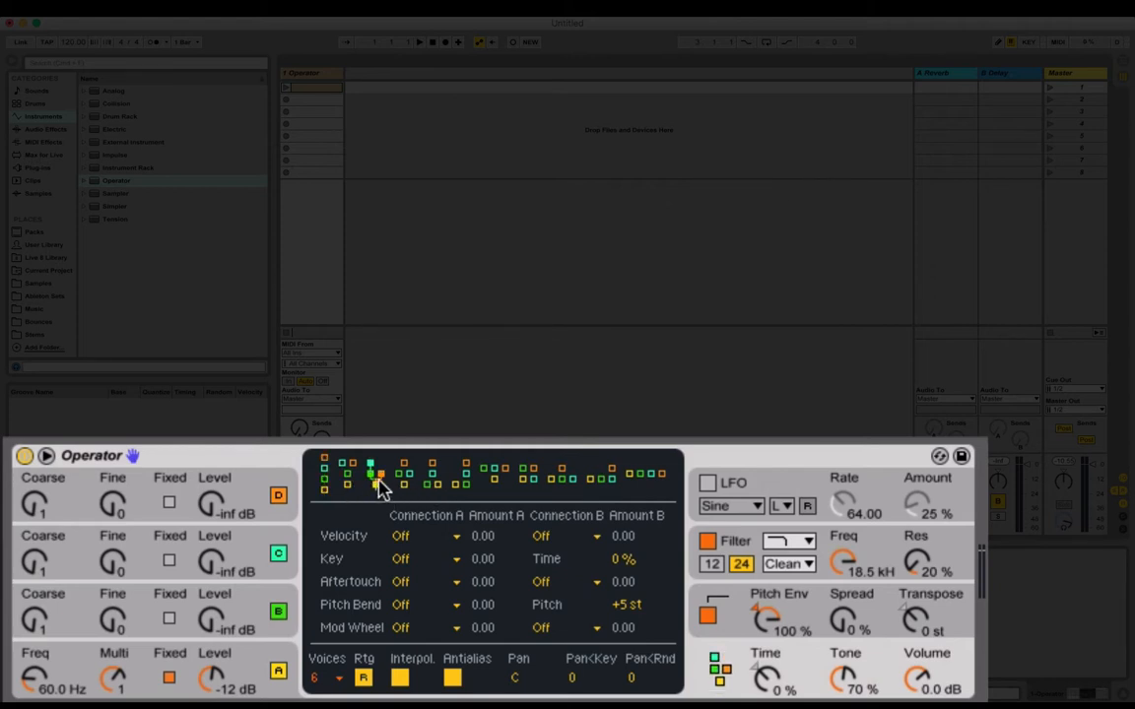
left_click(405, 478)
left_click(325, 483)
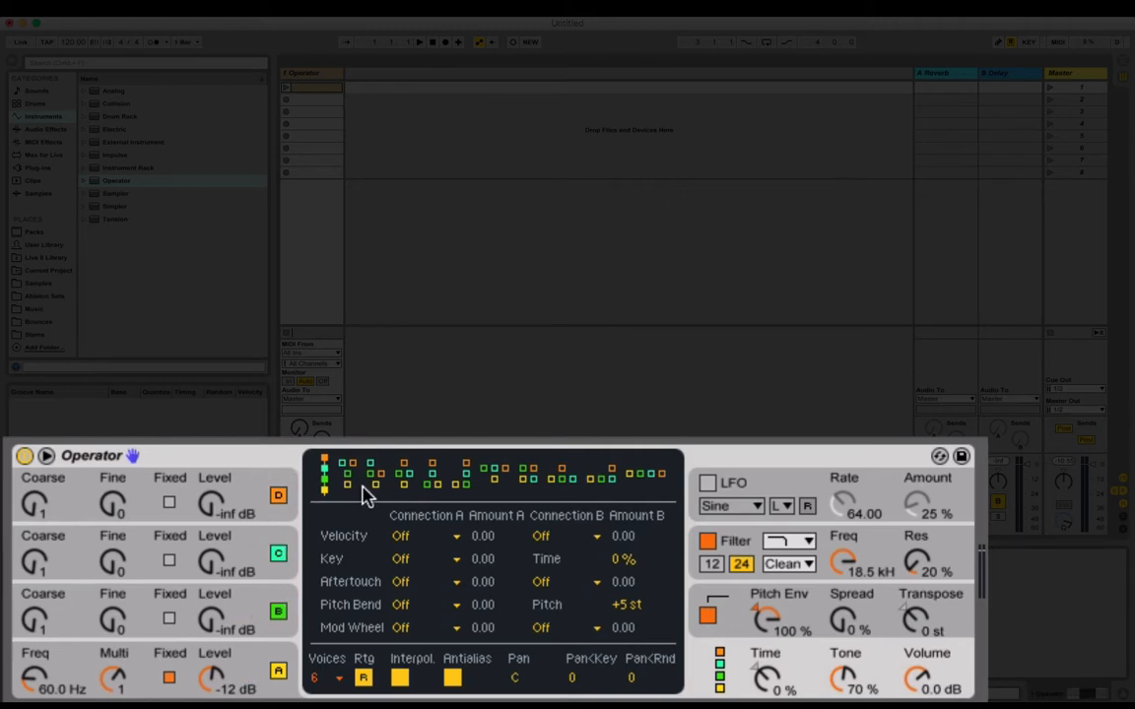
left_click(648, 477)
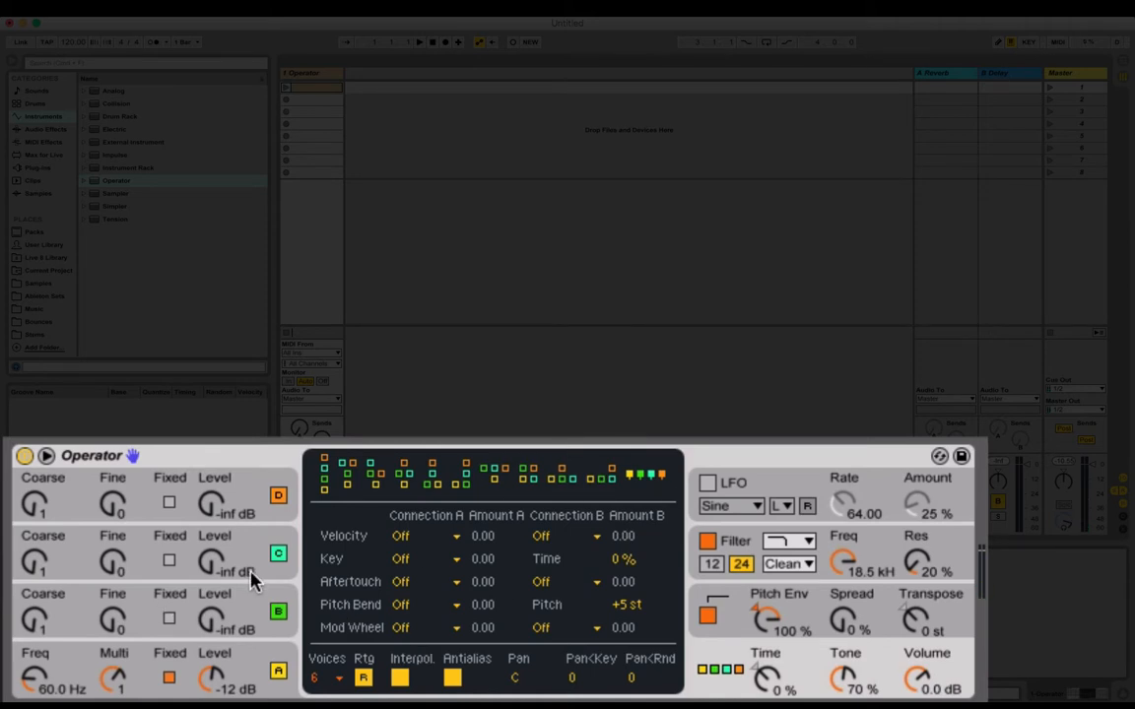
Give oscillator B a fixed frequency of 2.00 kHz and raise its level to -19 dB
left_click(241, 610)
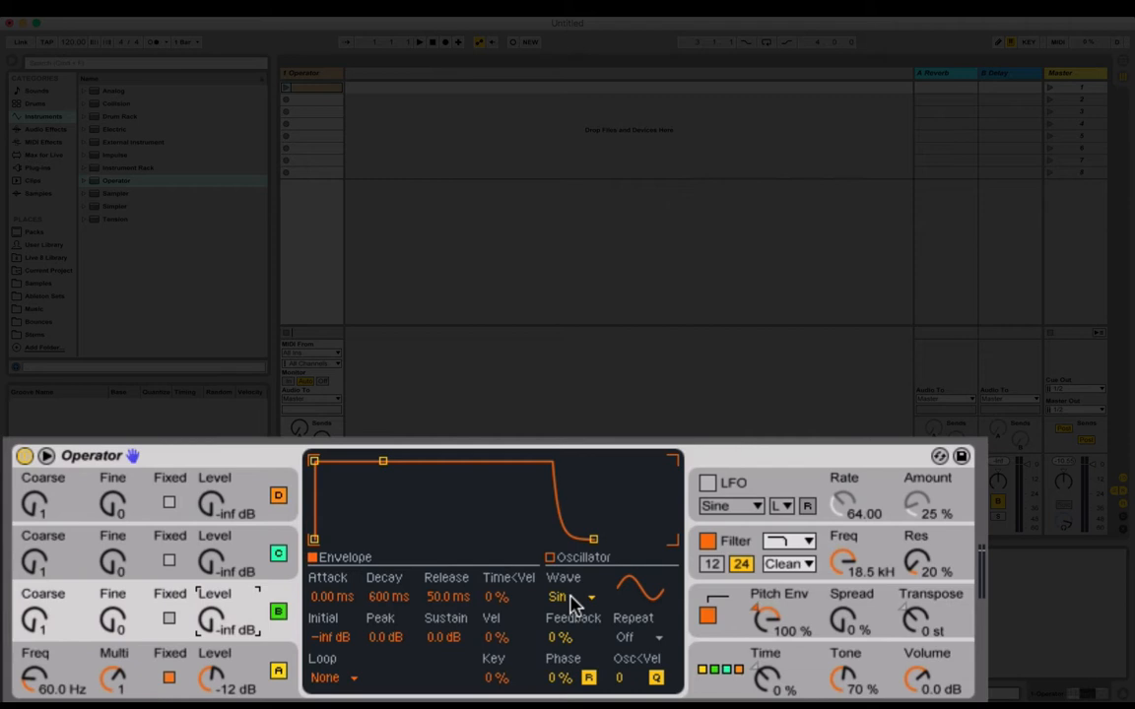
left_click(169, 619)
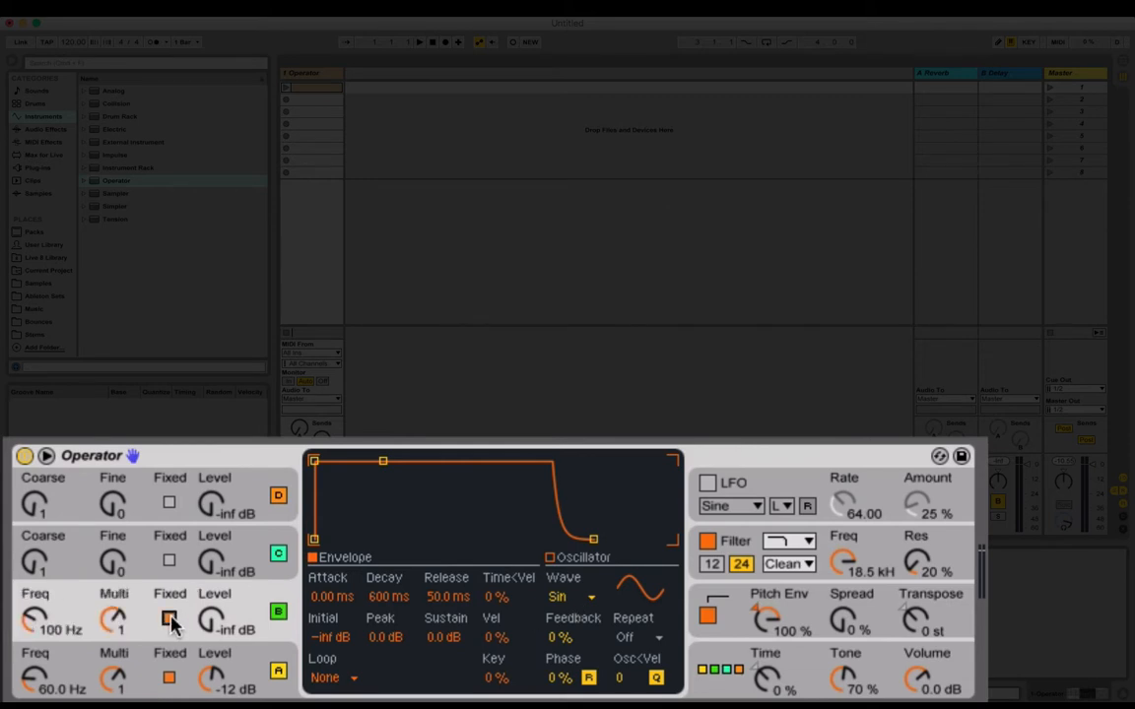
left_click_drag(35, 618, 35, 570)
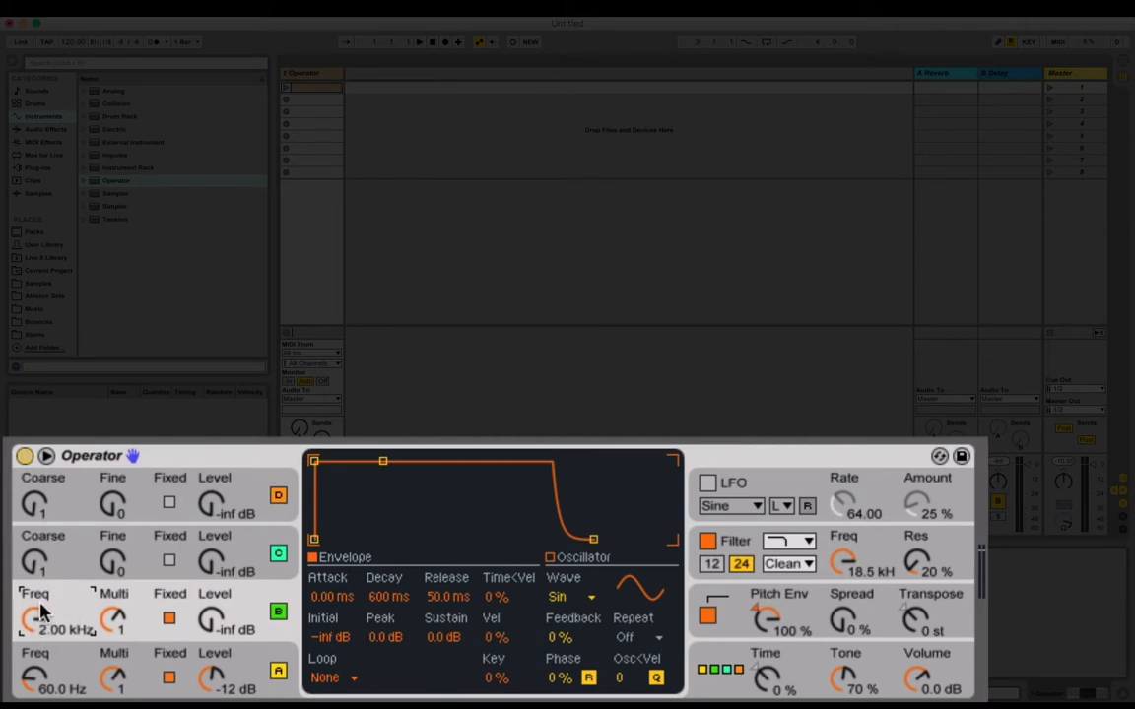
left_click(208, 626)
left_click_drag(211, 630, 210, 574)
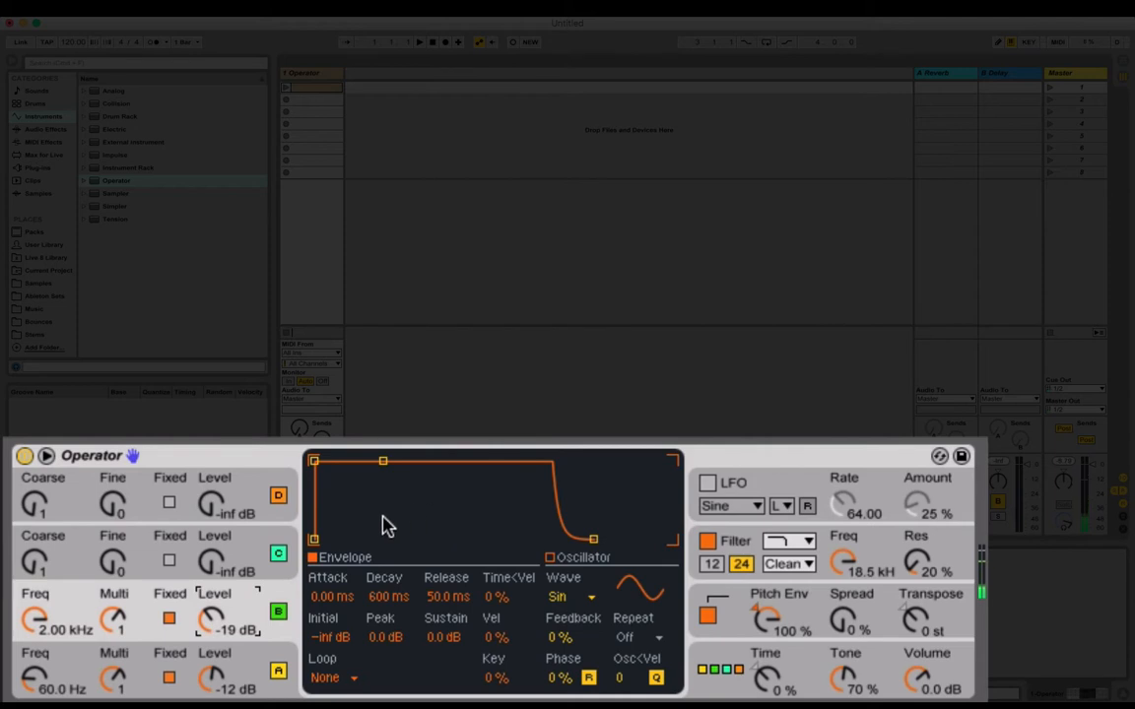
Check the pitch envelope, and set oscillator B's envelope to a sustain of -inf dB and a decay of 15 ms
left_click(731, 608)
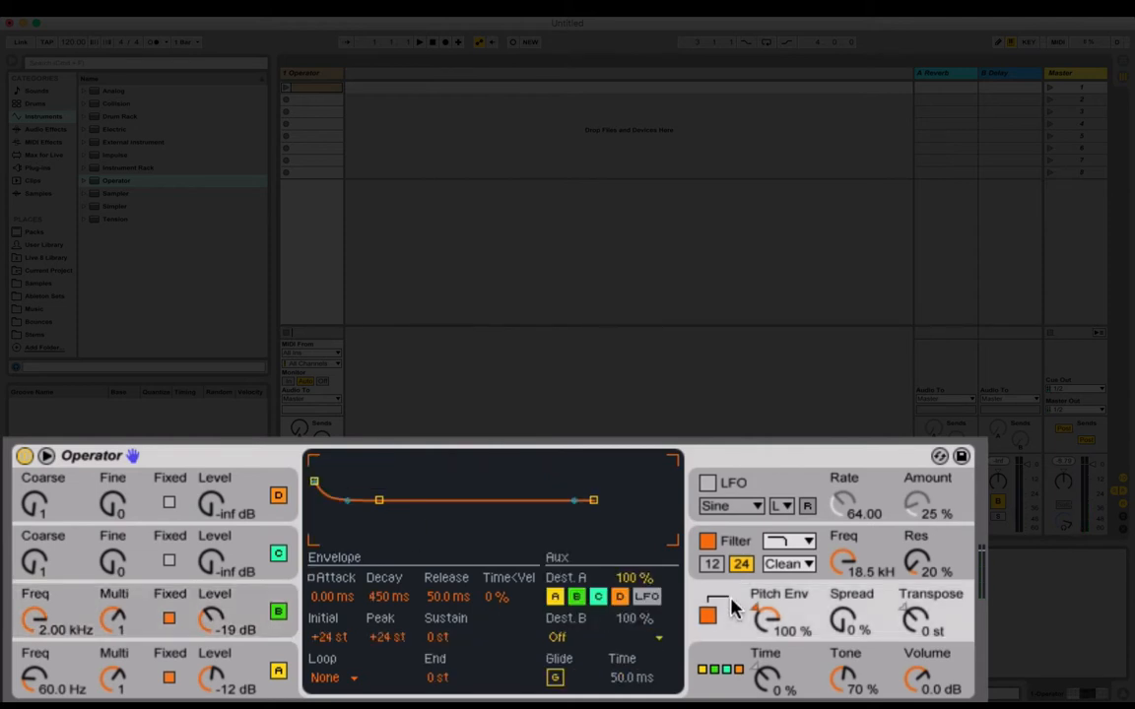
left_click(248, 603)
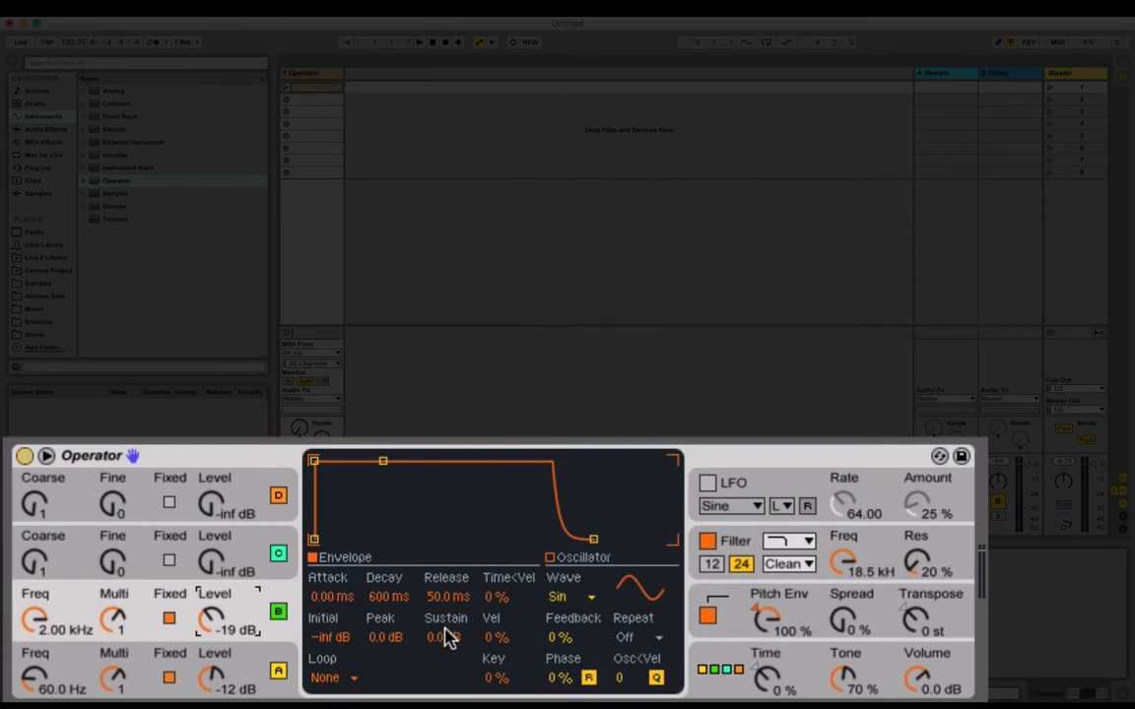
mouse_move(446, 637)
left_mouse_down()
mouse_move(445, 687)
mouse_move(440, 641)
left_mouse_up()
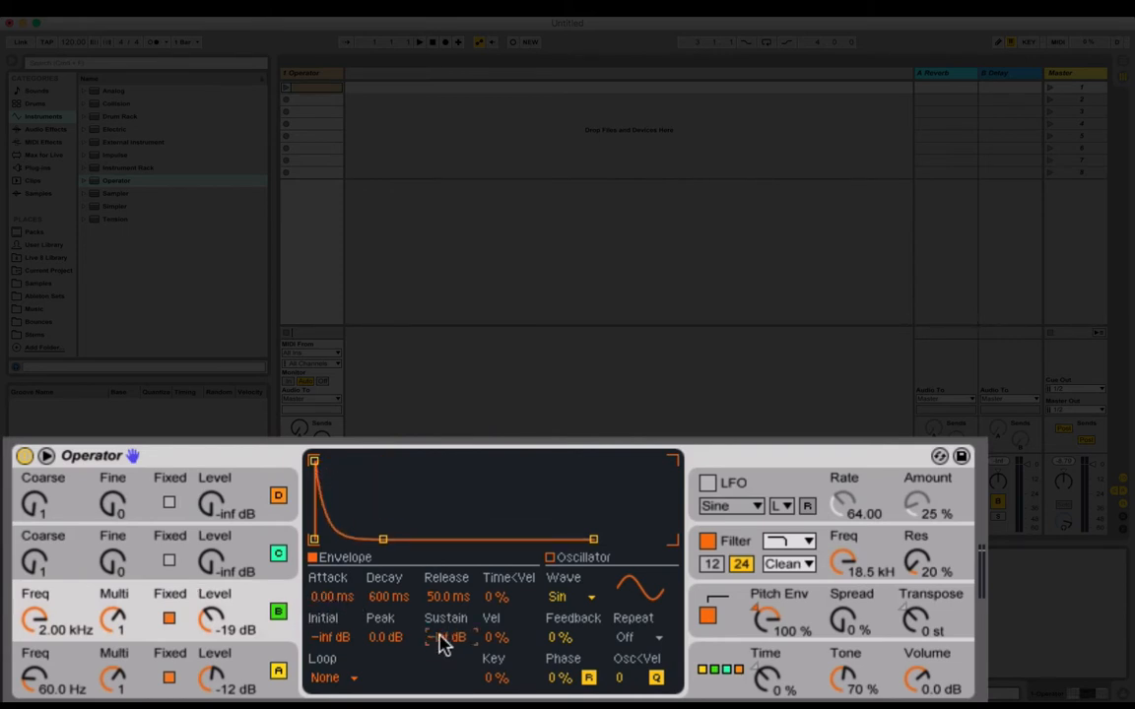
left_click_drag(388, 597, 385, 708)
type("15")
key("Return")
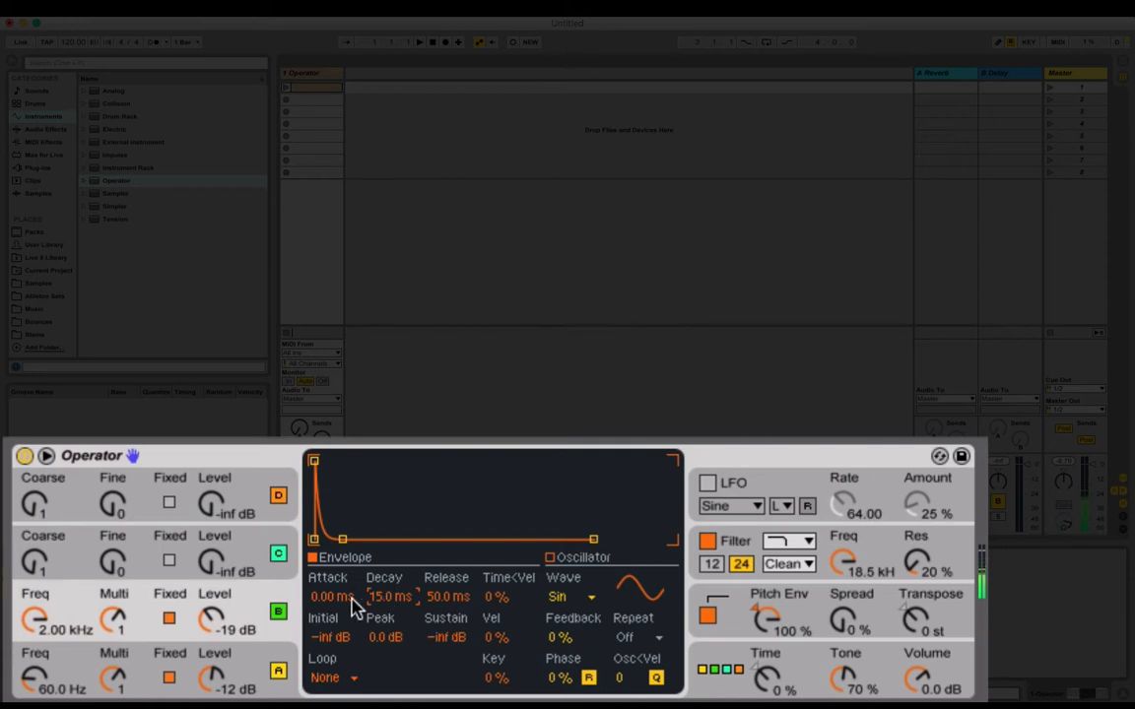
Lower oscillator B's level to -24 dB and try the 32-harmonic saw waveform (Sw32) on it
left_click(211, 619)
left_click_drag(211, 619, 210, 630)
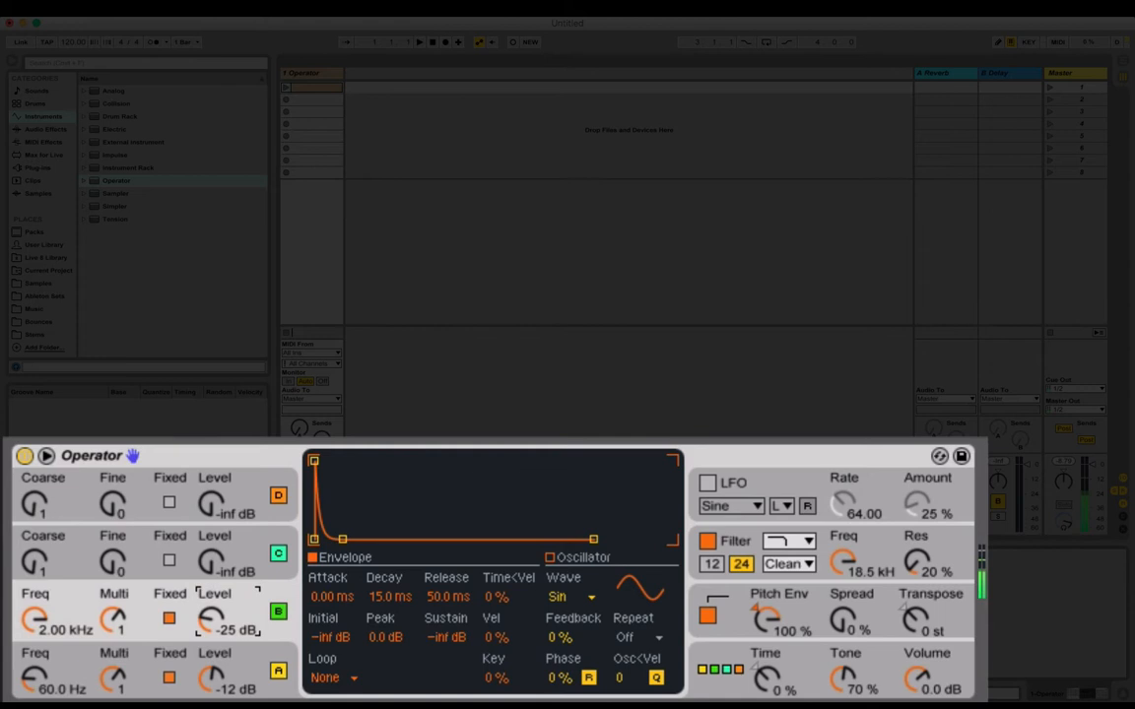
left_click_drag(211, 631, 210, 628)
left_click(570, 598)
left_click(449, 474)
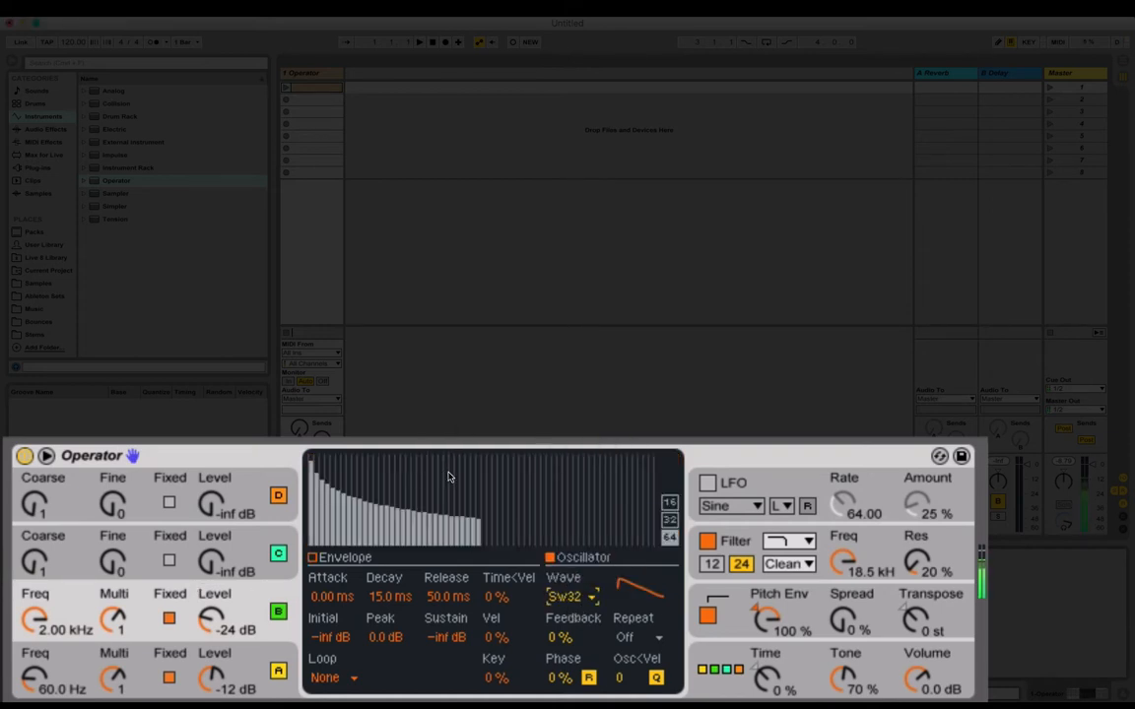
Change oscillator B's waveform to the 8-harmonic square (Sq8) and raise its level to -19 dB
left_click(580, 601)
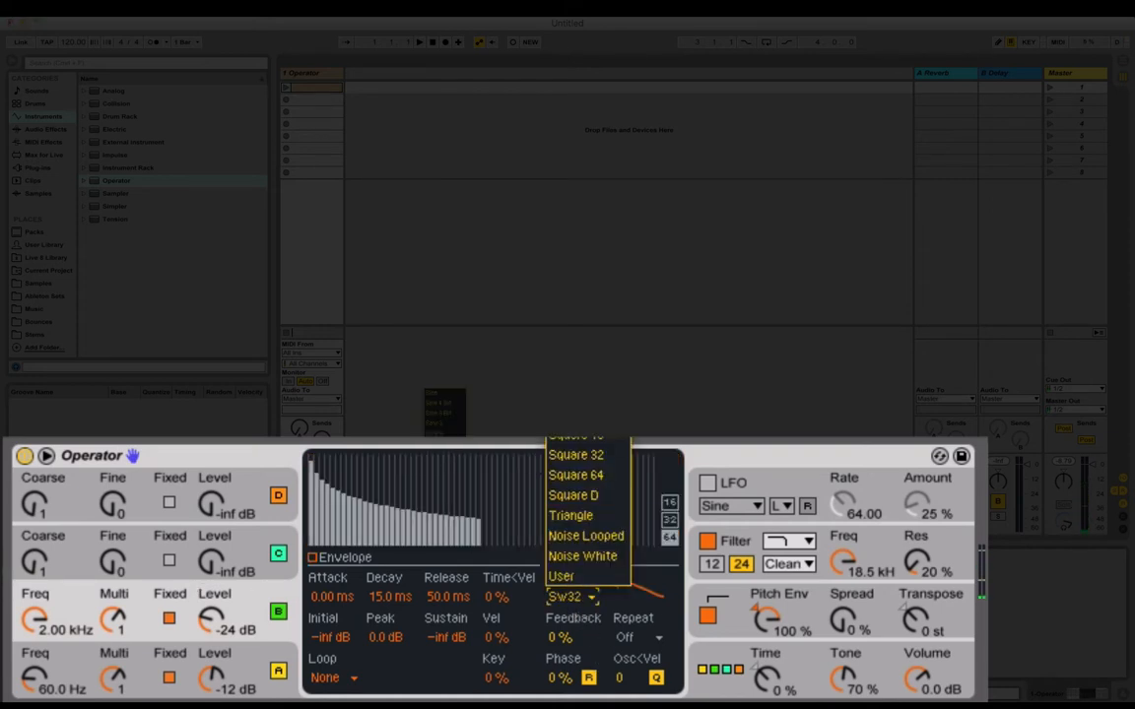
left_click(449, 534)
left_click(211, 624)
left_click_drag(211, 617, 211, 606)
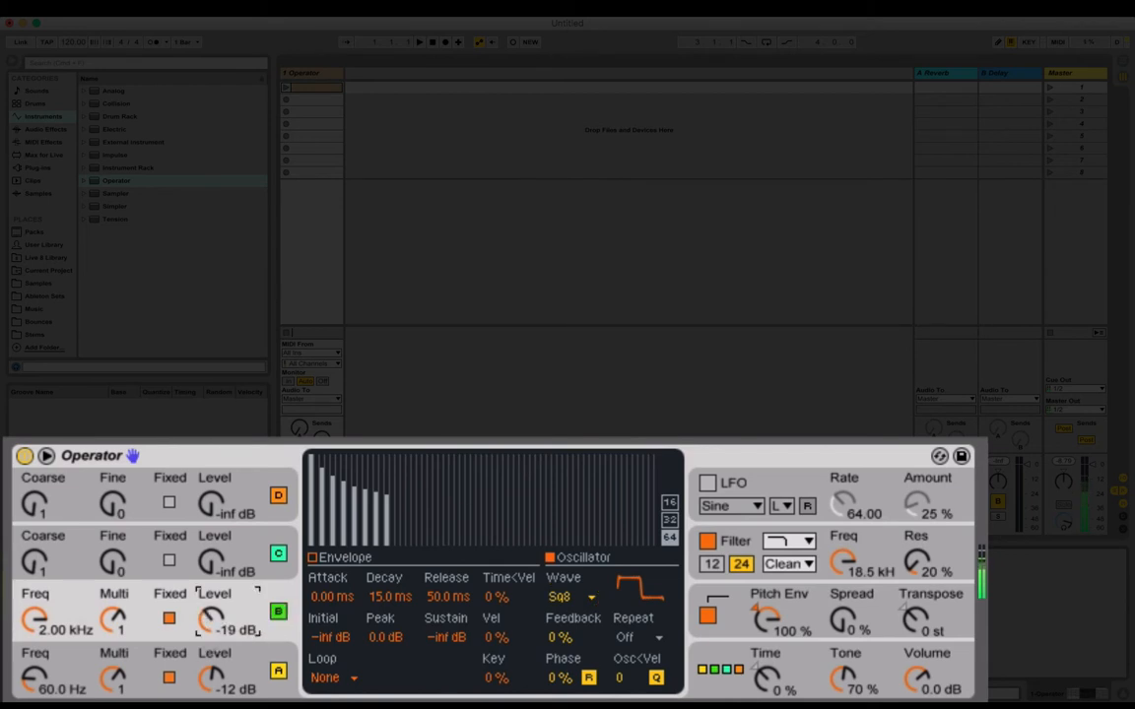
Try a different decay on oscillator B, undo it, and lower the oscillator's level to -27 dB
left_click_drag(389, 596, 392, 579)
key("super+z")
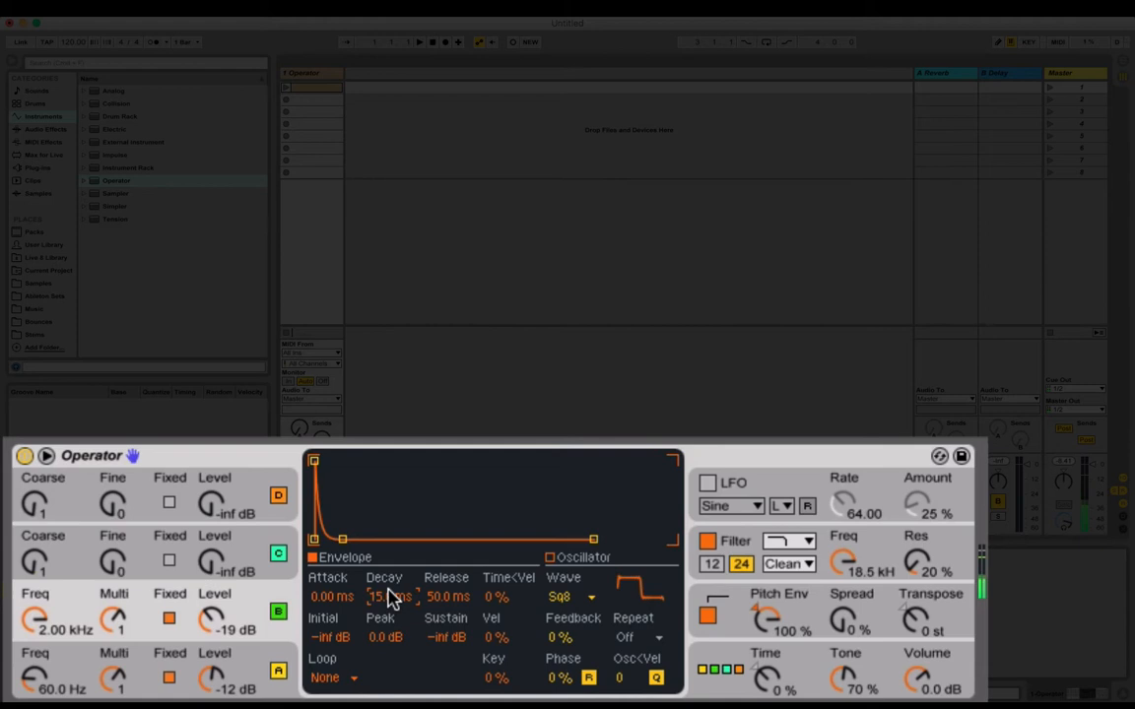
key("super+z")
mouse_move(202, 624)
left_mouse_down()
mouse_move(202, 634)
mouse_move(204, 622)
left_mouse_up()
Set oscillator C's waveform to Noise White and raise its level to -17 dB
left_click(246, 547)
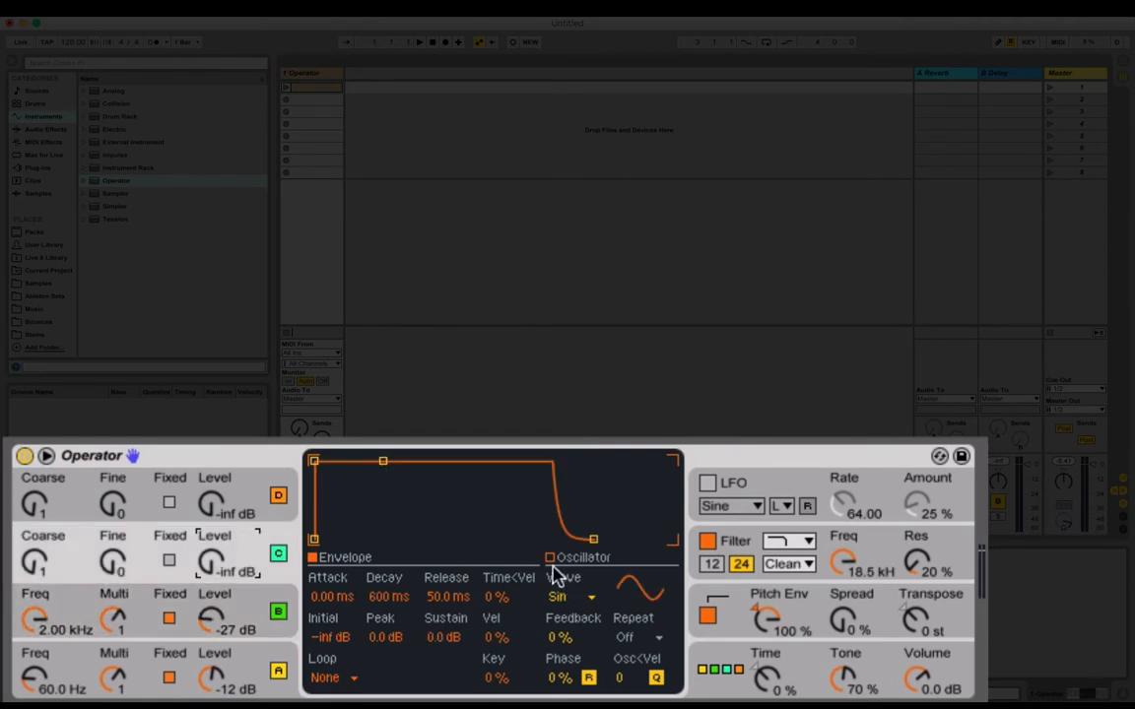
left_click(569, 601)
left_click(605, 559)
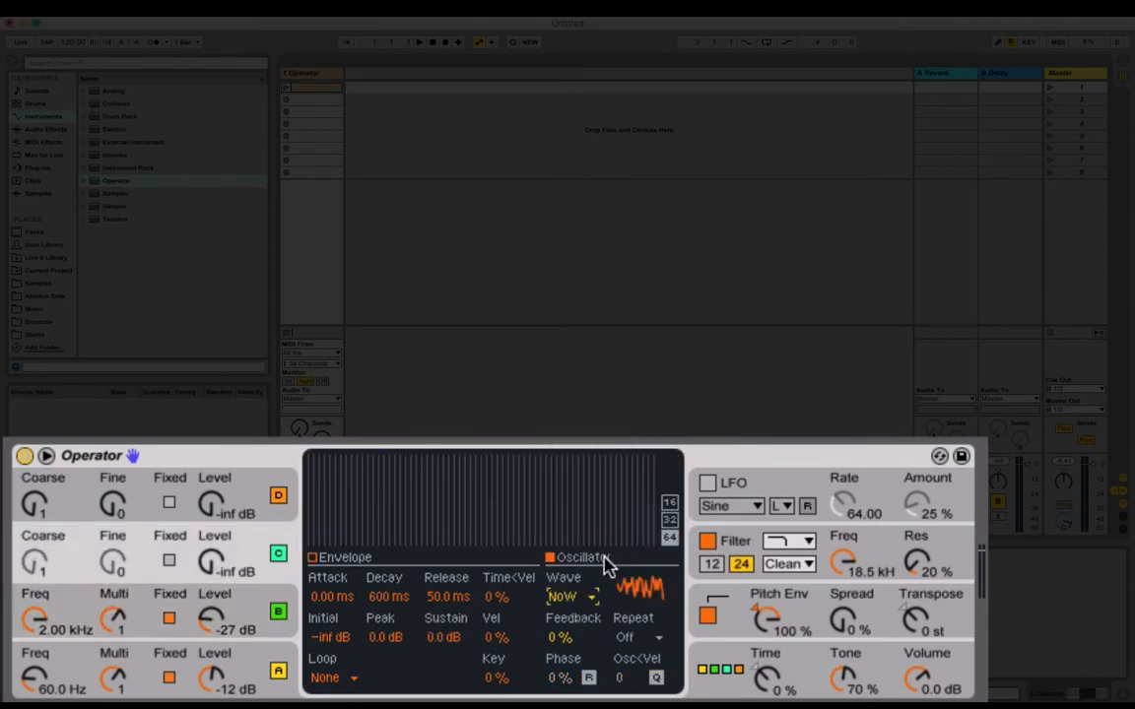
left_click(335, 557)
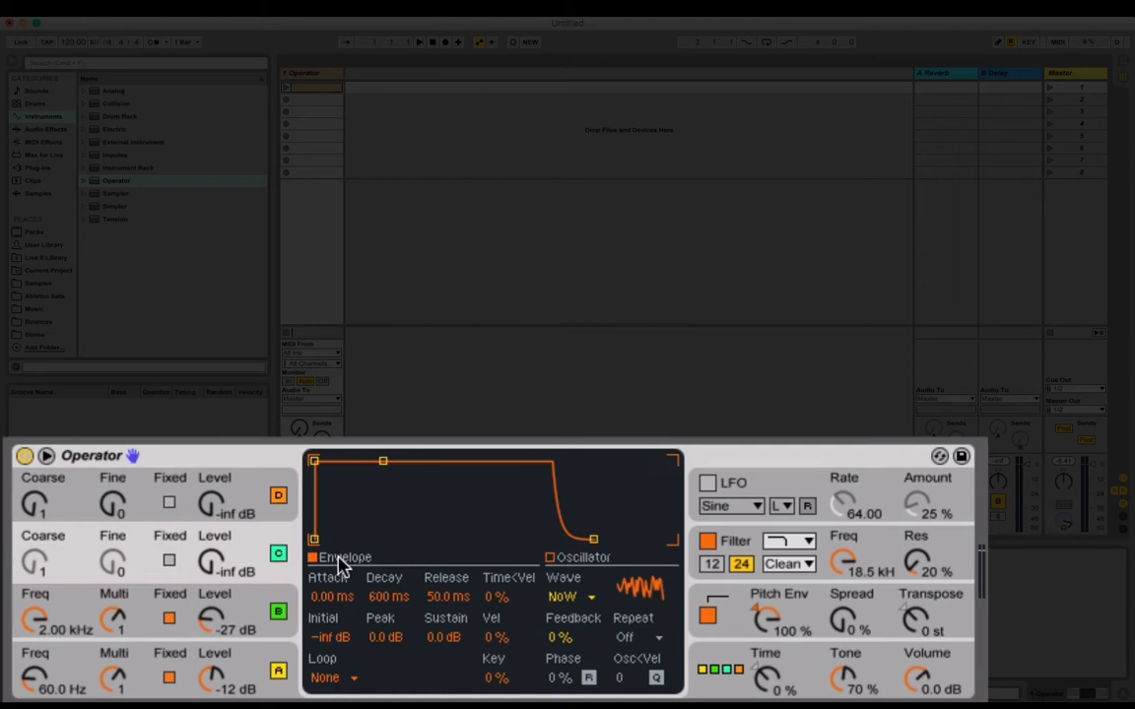
left_click_drag(210, 562, 211, 523)
Lower the sustain of oscillator C's envelope to -inf dB and lengthen its attack to about 22.9 ms
left_click_drag(446, 648, 446, 707)
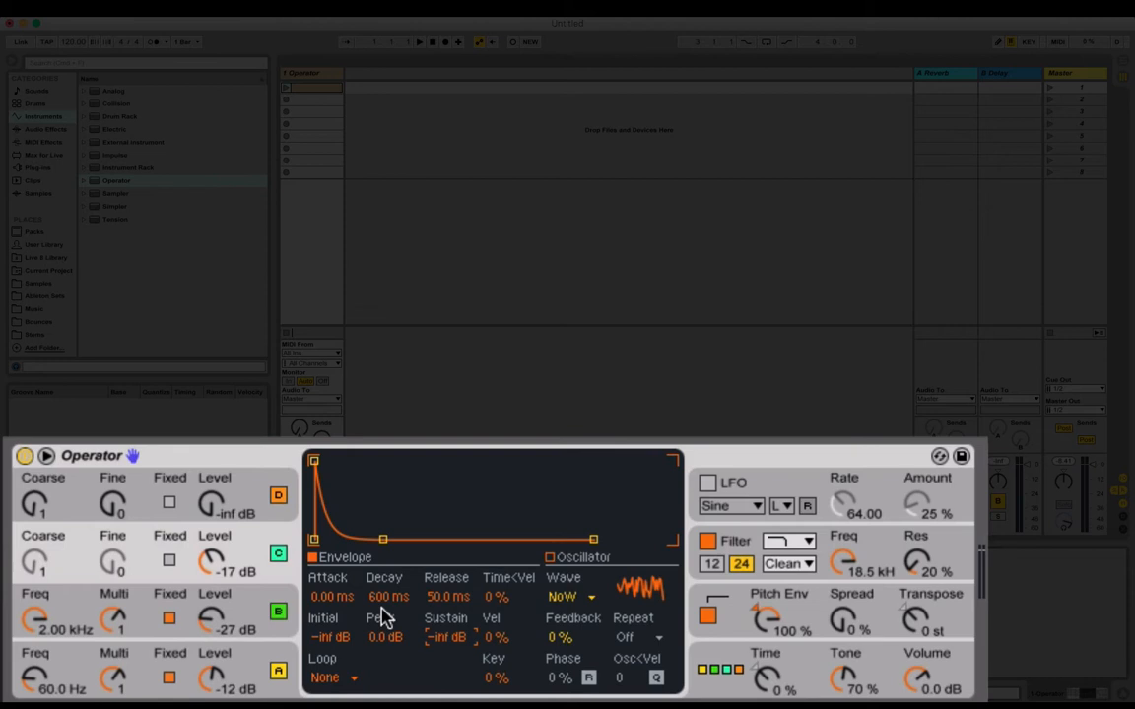
left_click_drag(326, 599, 325, 540)
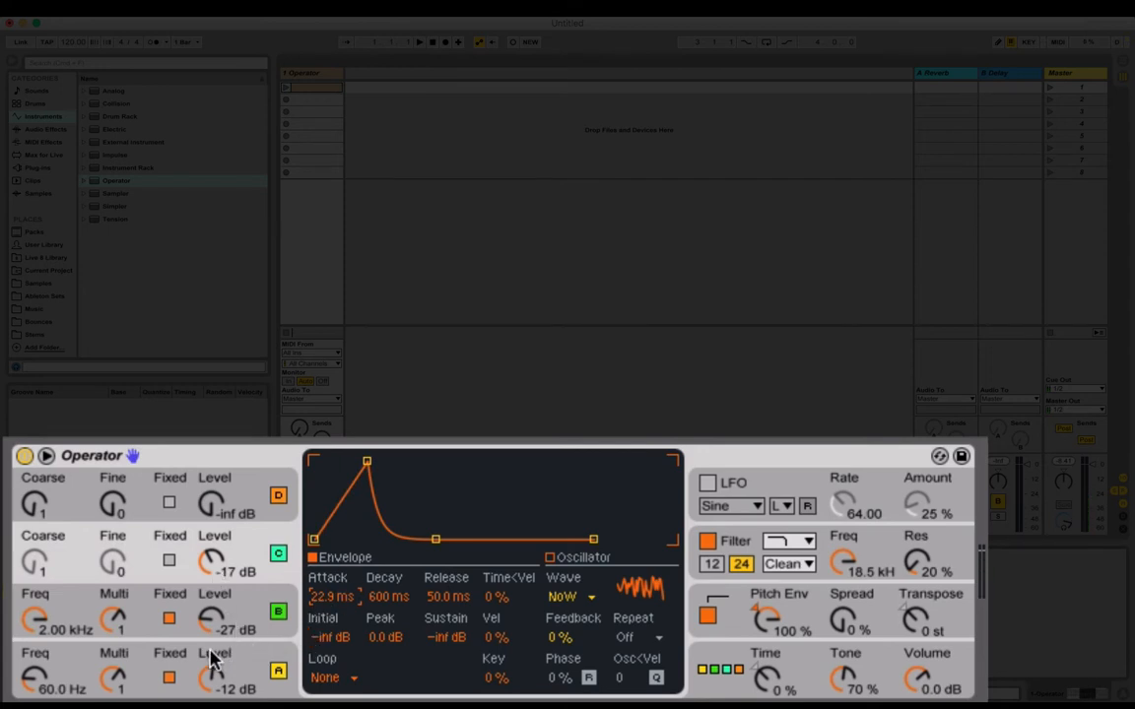
Compare the envelopes of oscillators B and A with the noise envelope of oscillator C
left_click(240, 621)
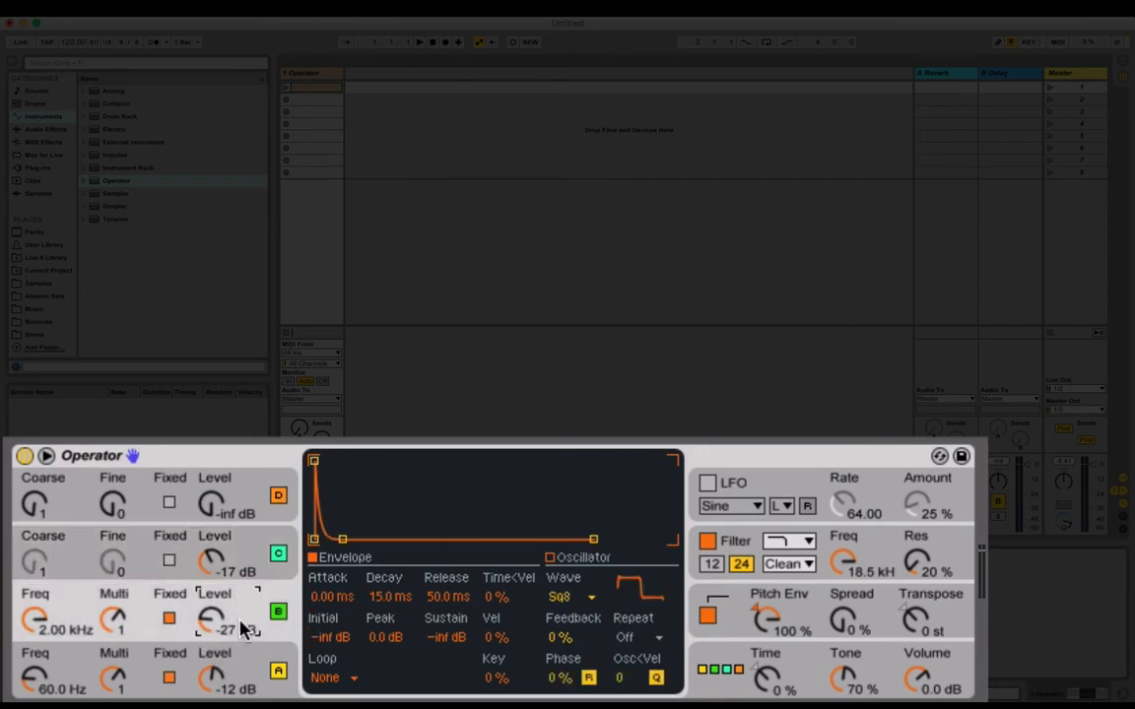
left_click(244, 656)
left_click(243, 601)
left_click(233, 552)
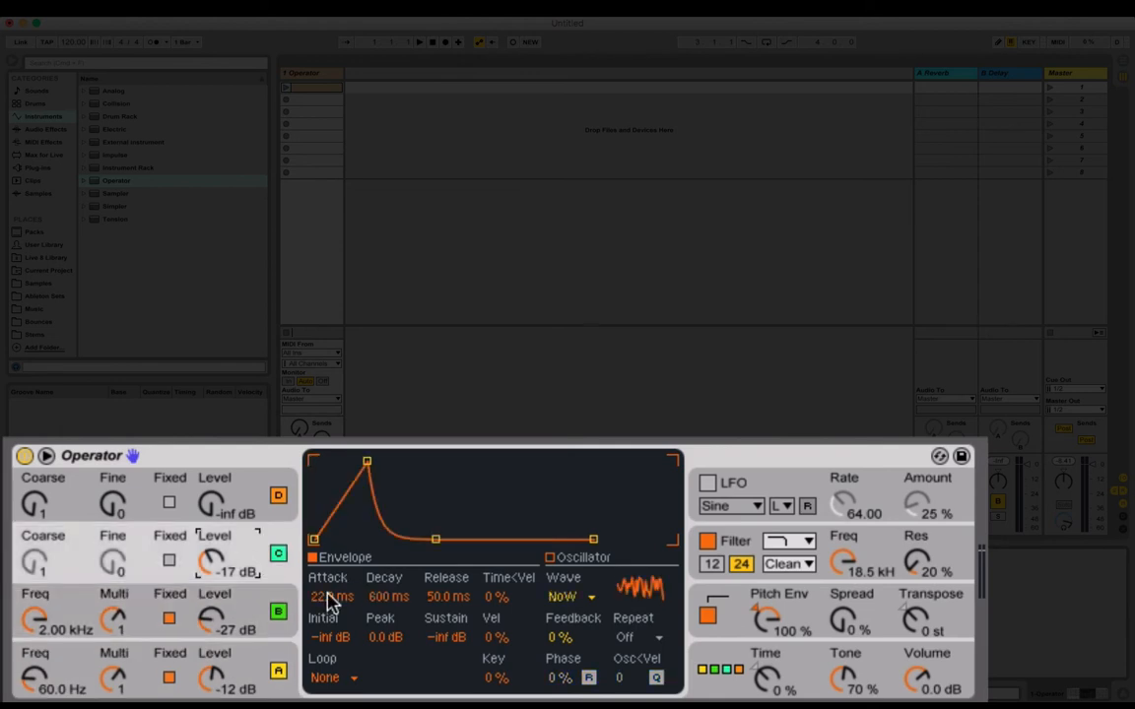
Lengthen the noise envelope's attack to 128 ms and set its decay to 291 ms and release to 267 ms
left_click_drag(328, 597, 328, 566)
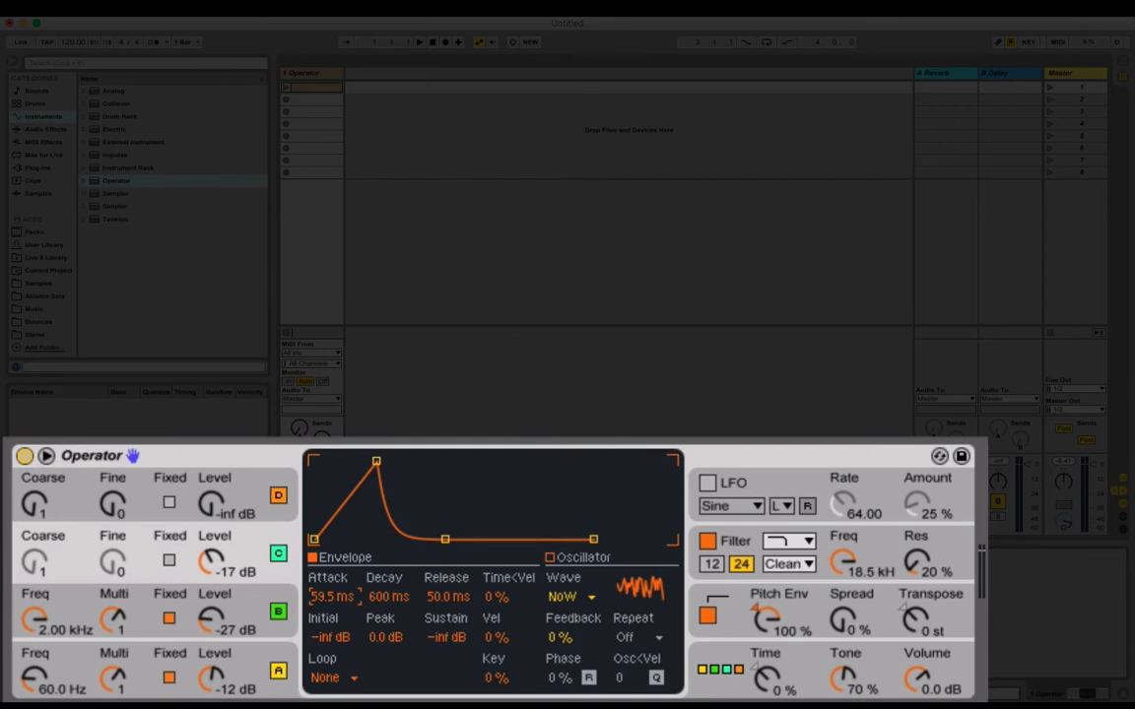
left_click_drag(325, 597, 325, 557)
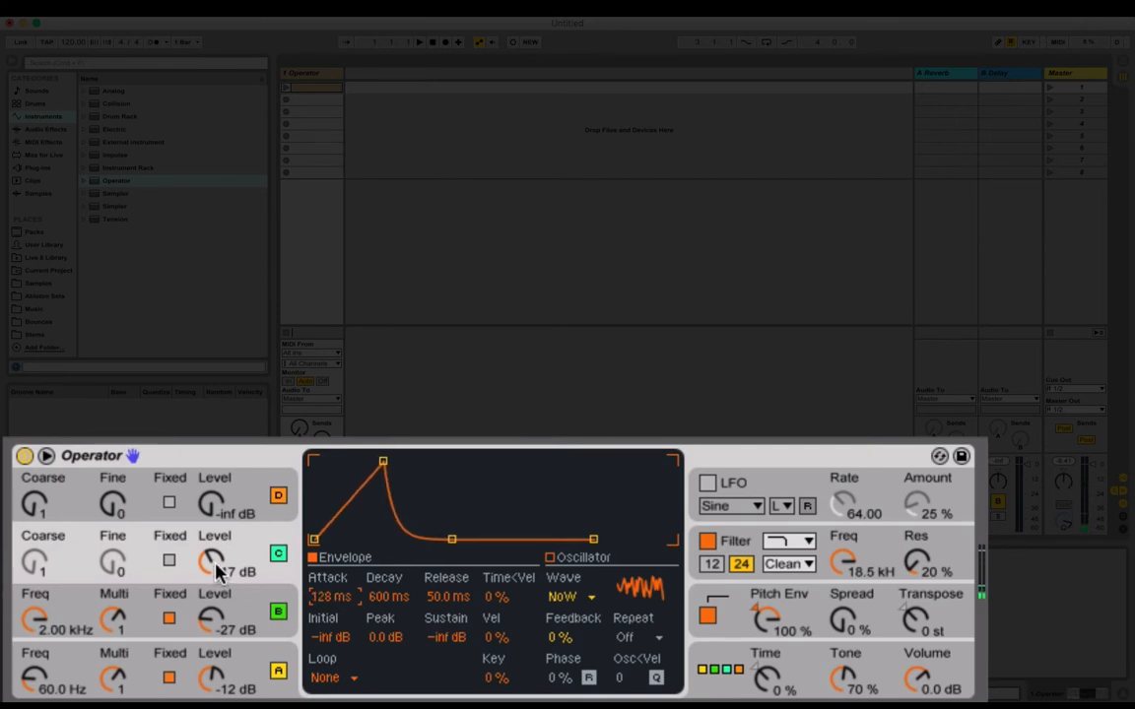
mouse_move(387, 594)
left_mouse_down()
mouse_move(387, 638)
mouse_move(387, 606)
mouse_move(387, 616)
mouse_move(443, 581)
mouse_move(444, 603)
mouse_move(394, 589)
mouse_move(394, 603)
left_mouse_up()
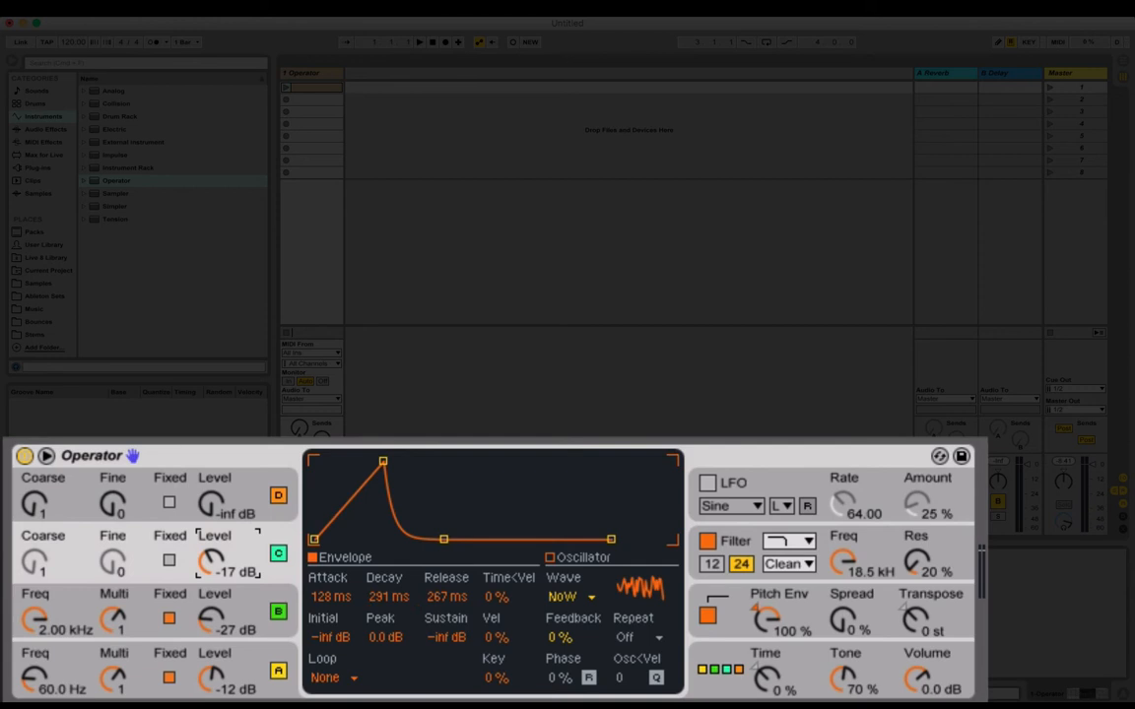
Shorten oscillator C's decay to 95.2 ms and attack to 72.0 ms, and lower its level to -48 dB
left_click_drag(214, 560, 215, 594)
left_click_drag(389, 603, 329, 620)
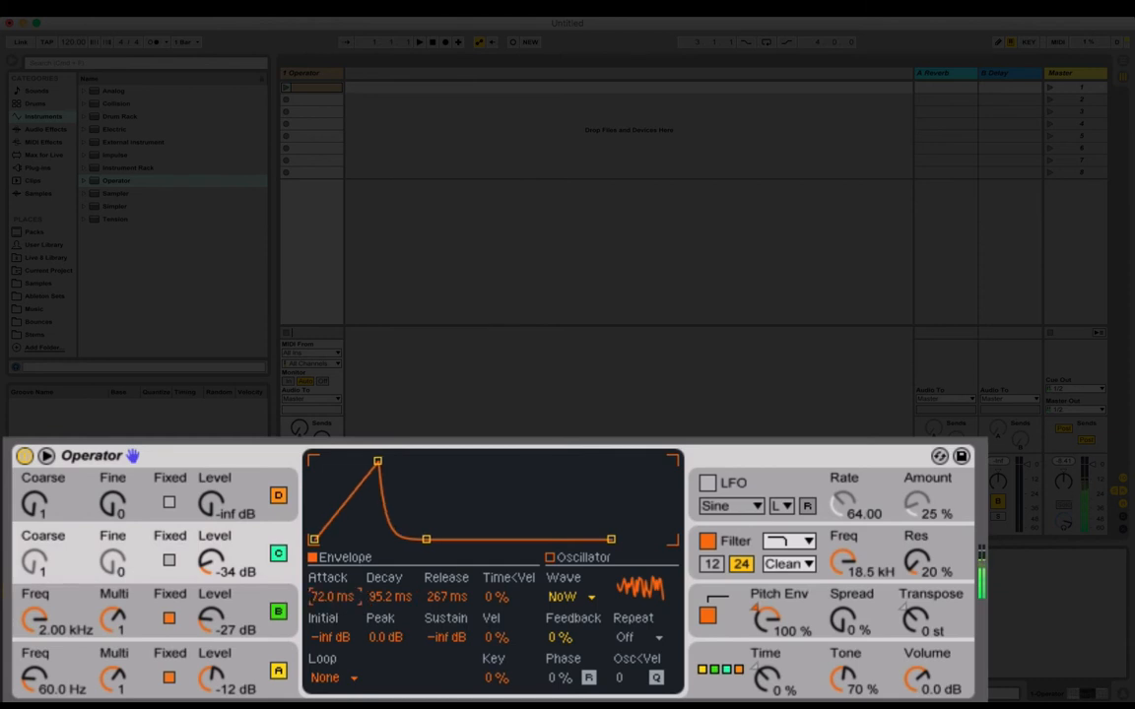
left_click_drag(215, 566, 215, 583)
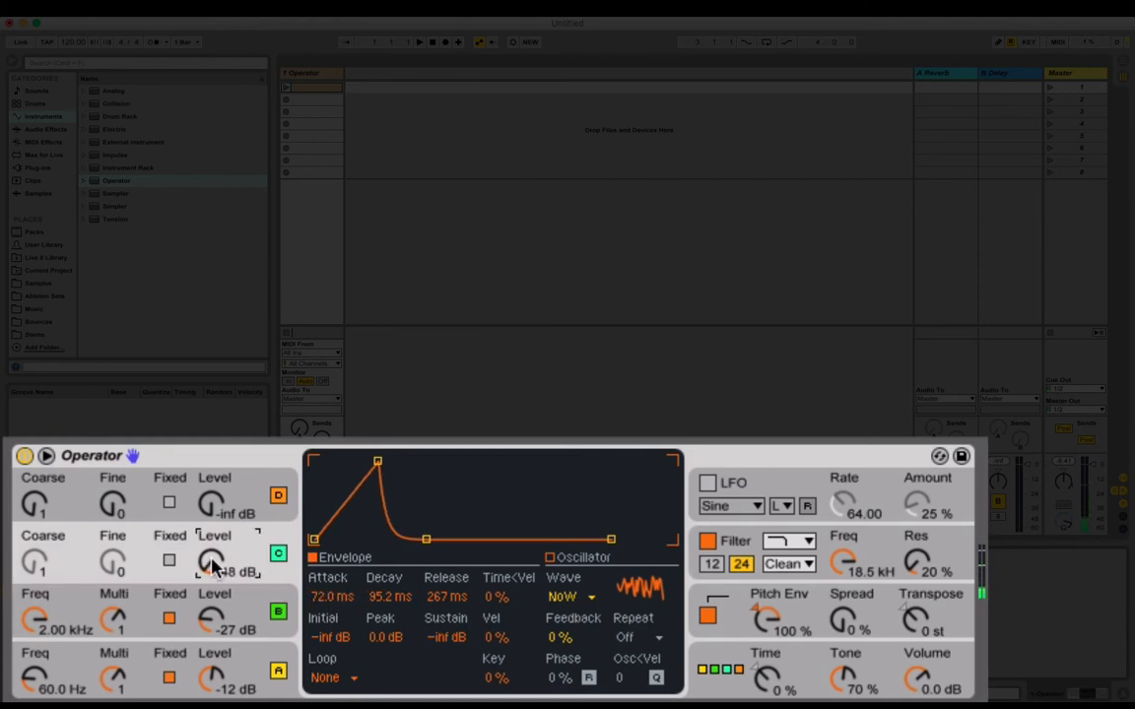
Lengthen oscillator C's attack to 301 ms and set its level to -46 dB
scroll(213, 570, "up", 2)
scroll(211, 563, "down", 1)
mouse_move(325, 597)
left_mouse_down()
mouse_move(325, 621)
mouse_move(335, 581)
mouse_move(335, 603)
left_mouse_up()
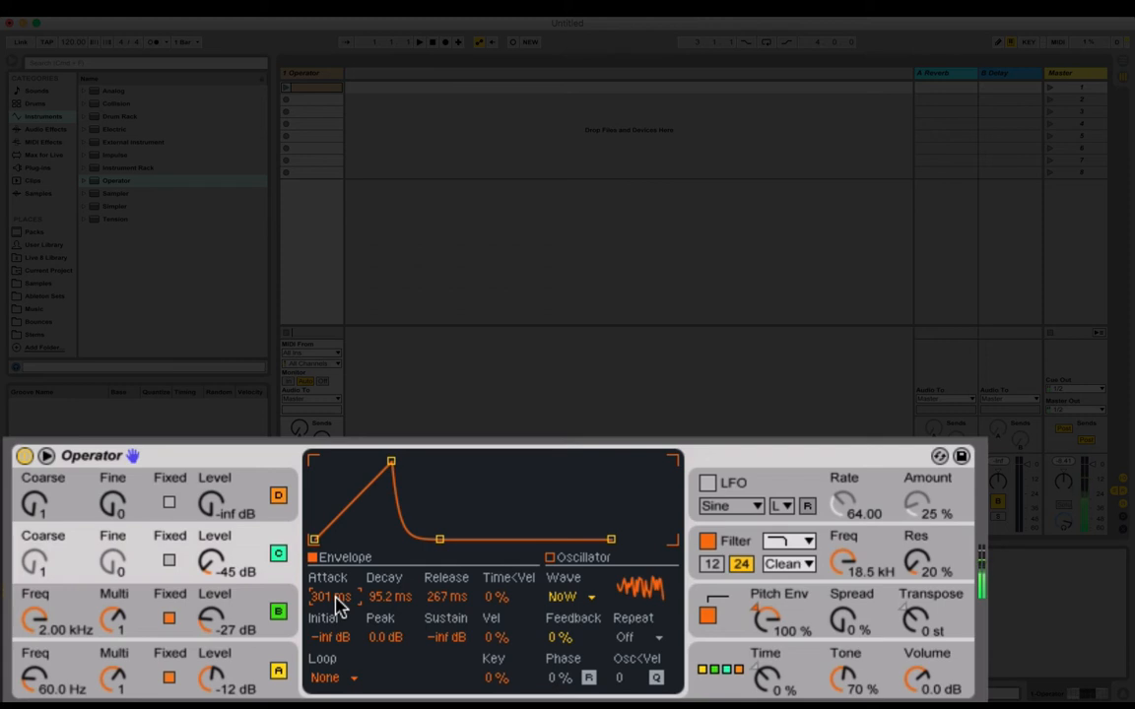
left_click_drag(207, 573, 206, 571)
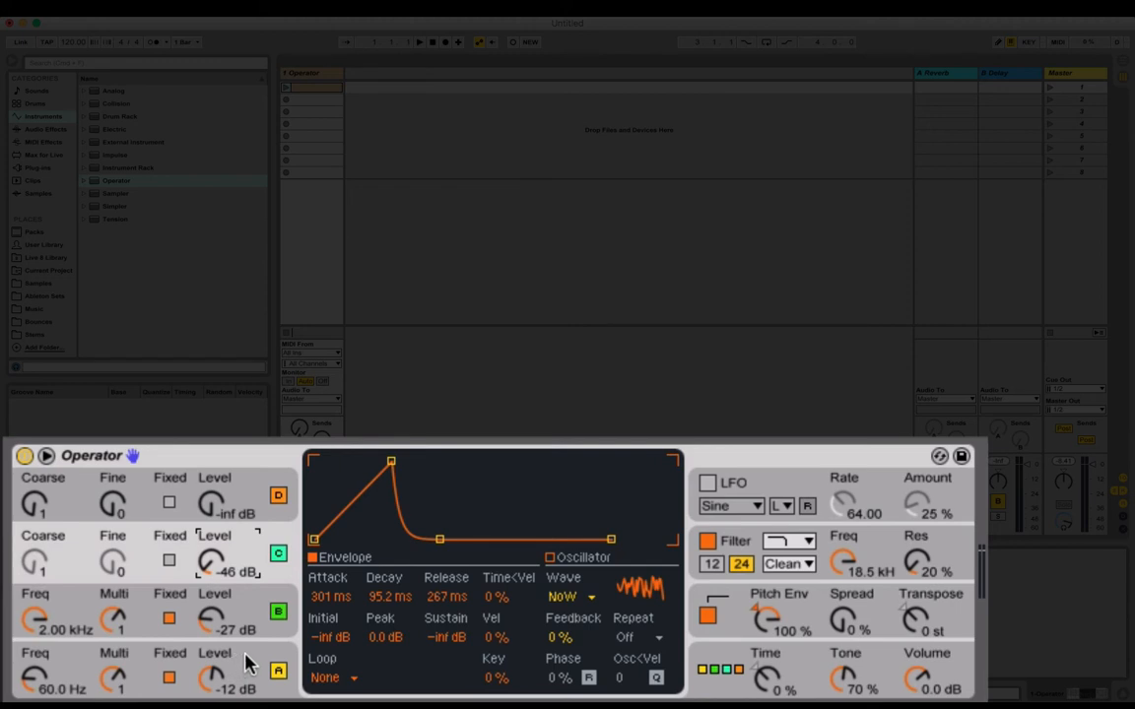
Show the available audio effects, and review Operator's filter settings and the settings of oscillators A and B
left_click(56, 131)
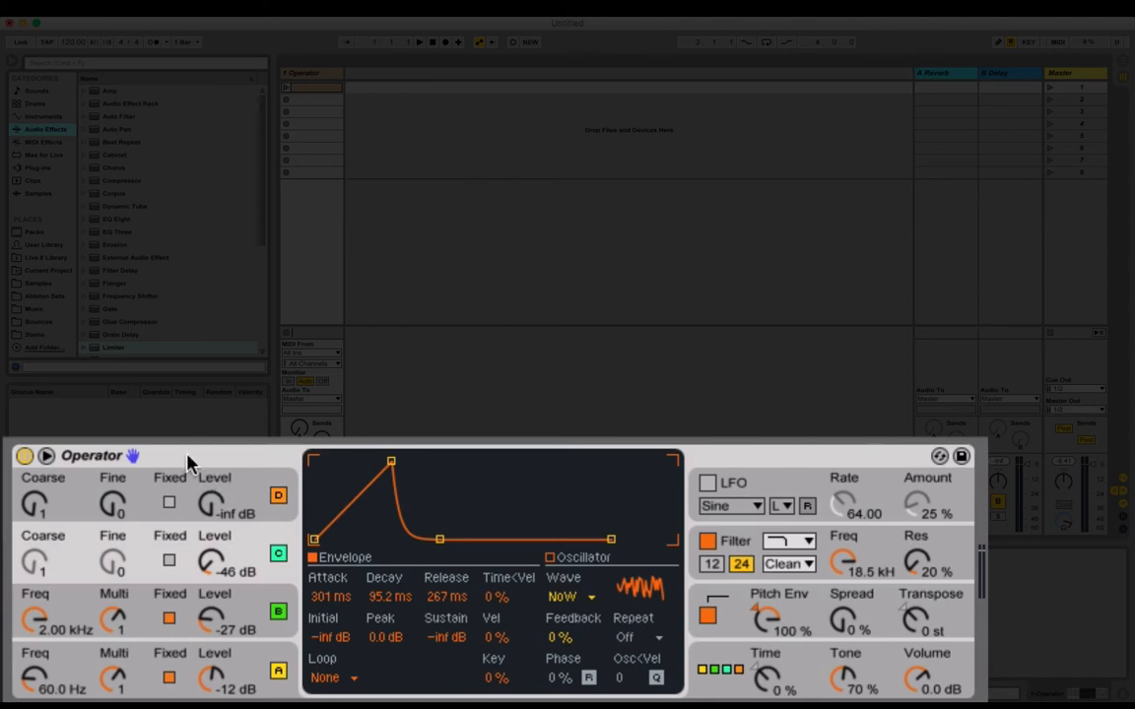
left_click(739, 544)
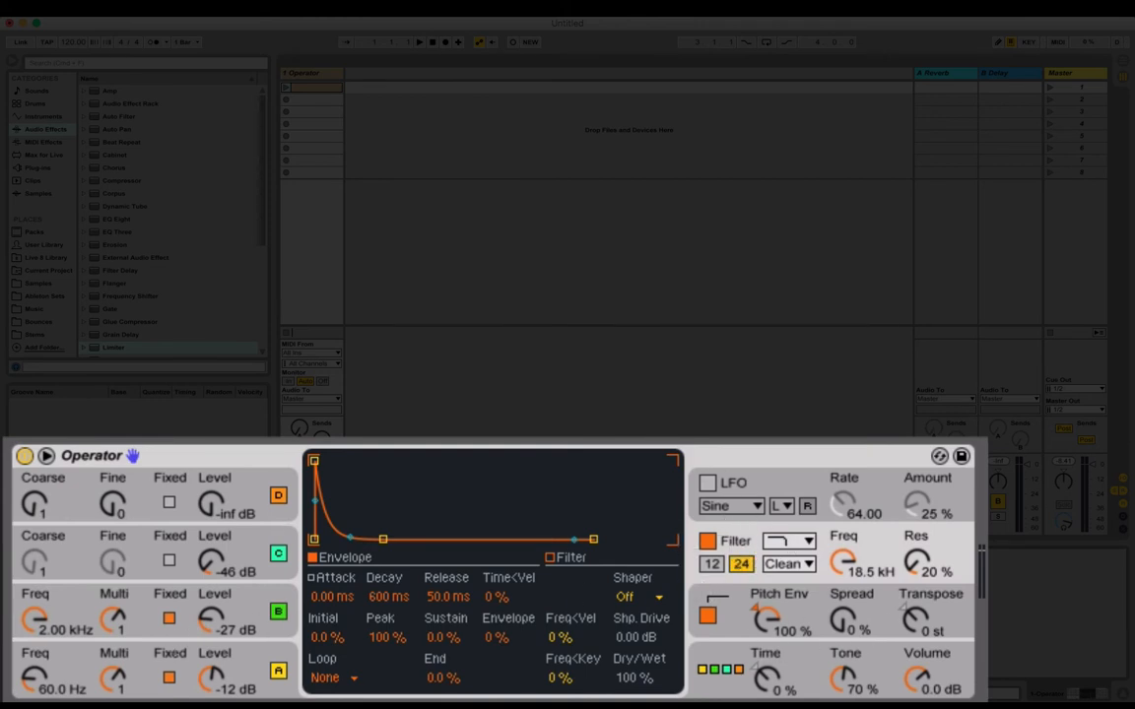
left_click(249, 662)
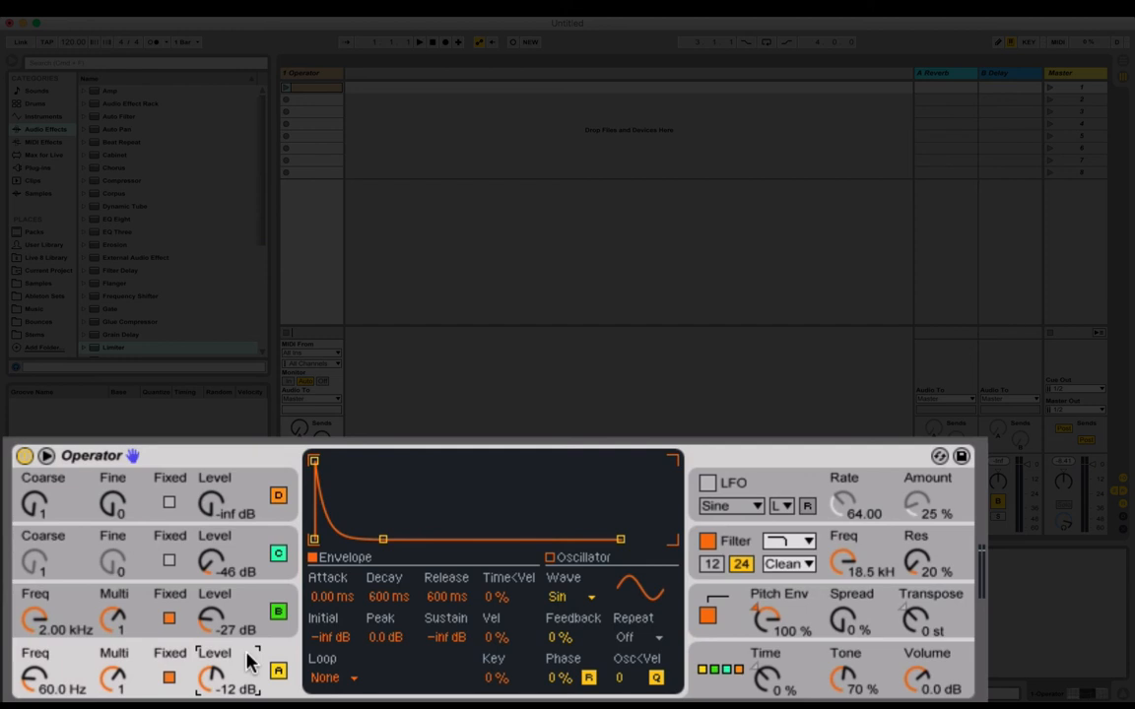
left_click(240, 608)
left_click(243, 665)
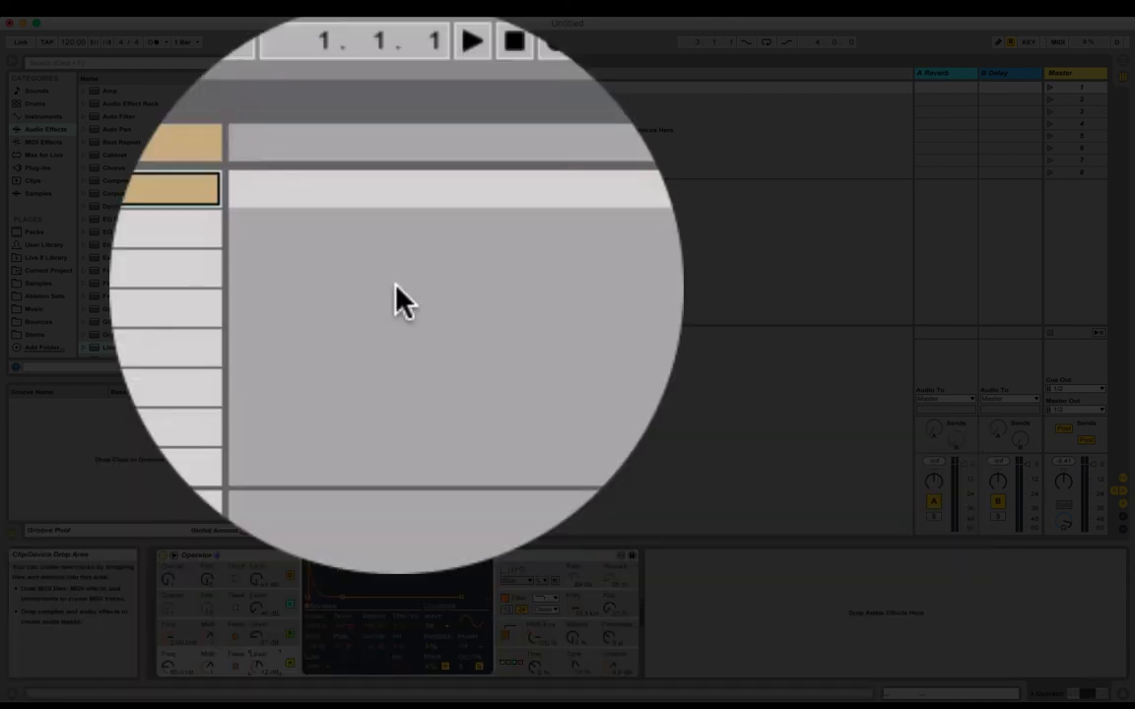
Insert a second MIDI track with an Operator instrument on it, and view the waveform choices for its oscillator A
right_click(395, 300)
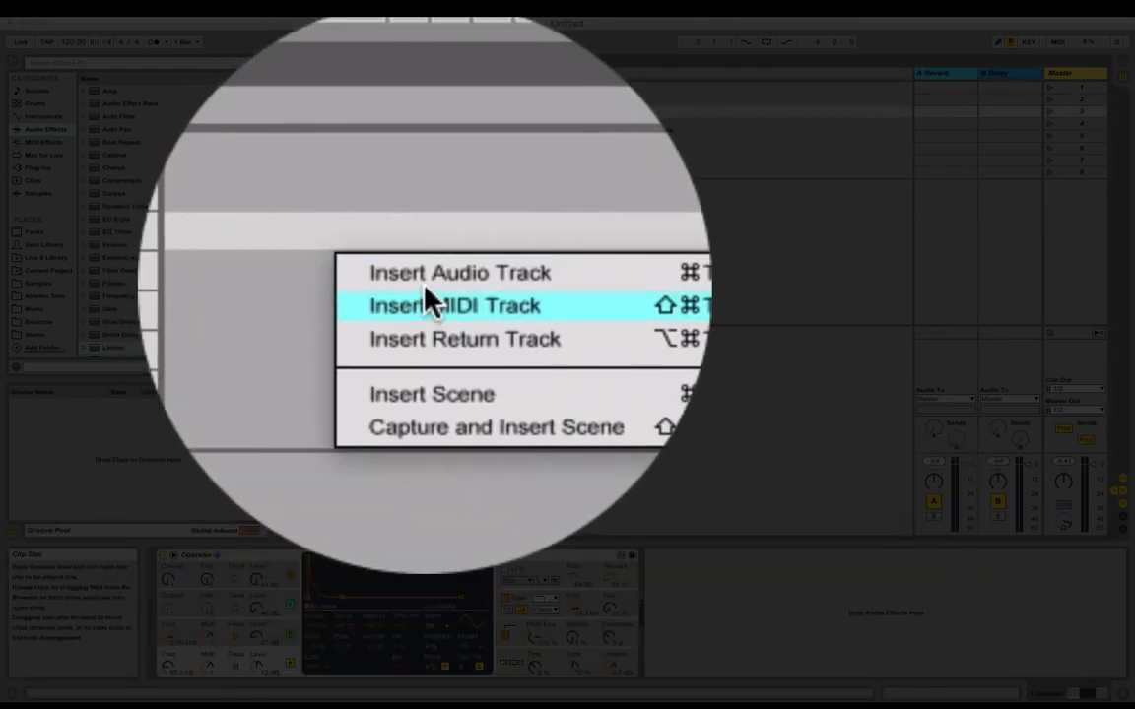
left_click(430, 297)
left_click(137, 300)
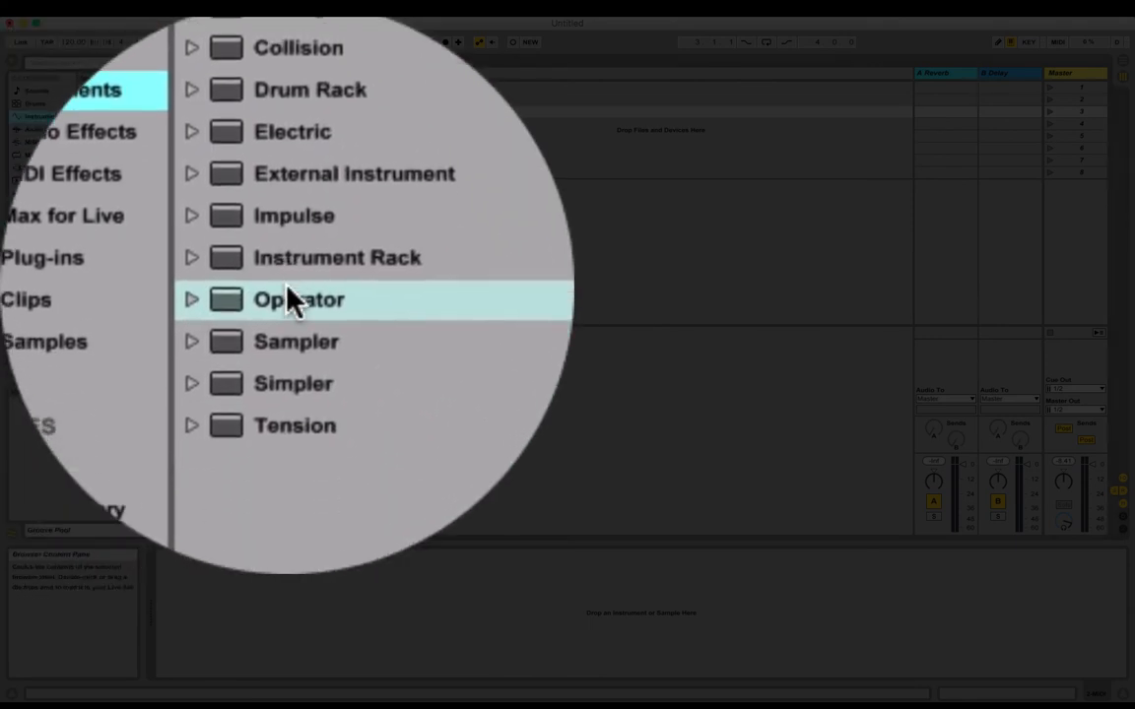
left_click_drag(109, 181, 379, 87)
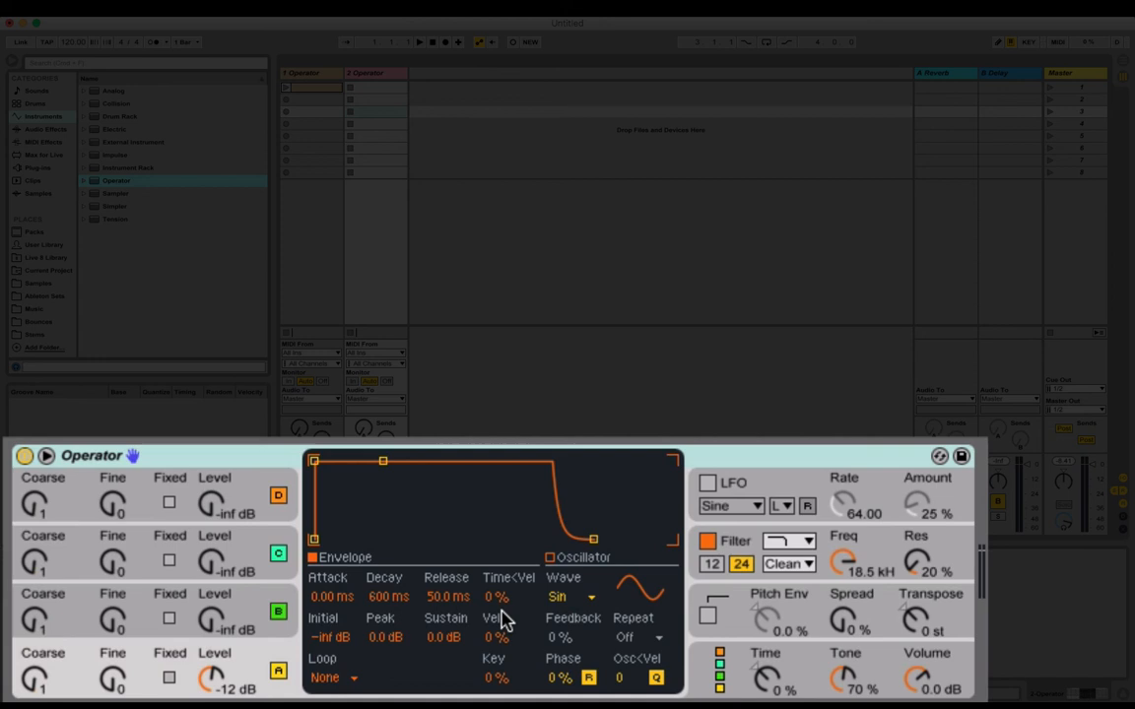
left_click(564, 598)
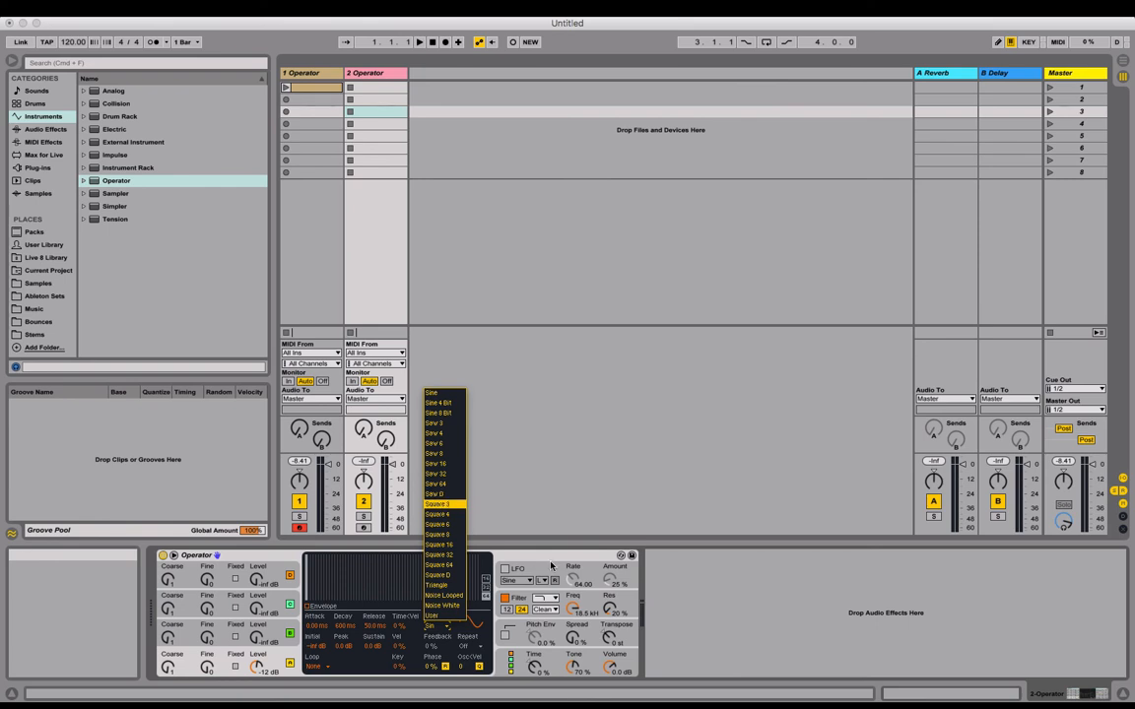
left_click(545, 557)
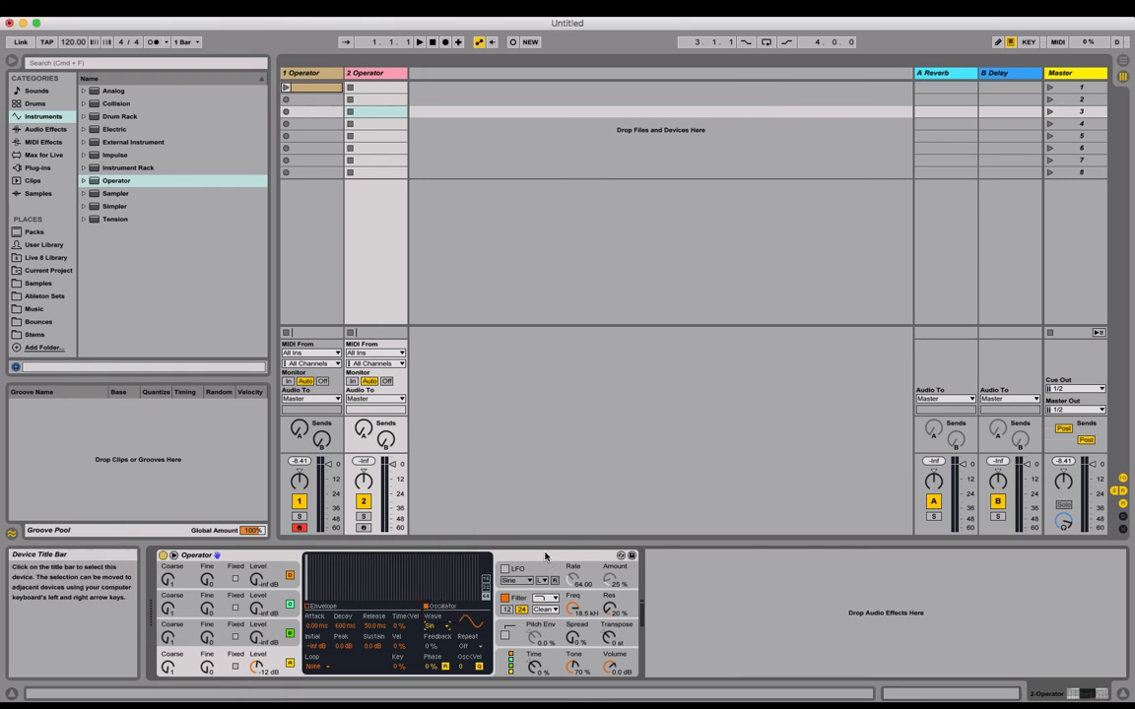